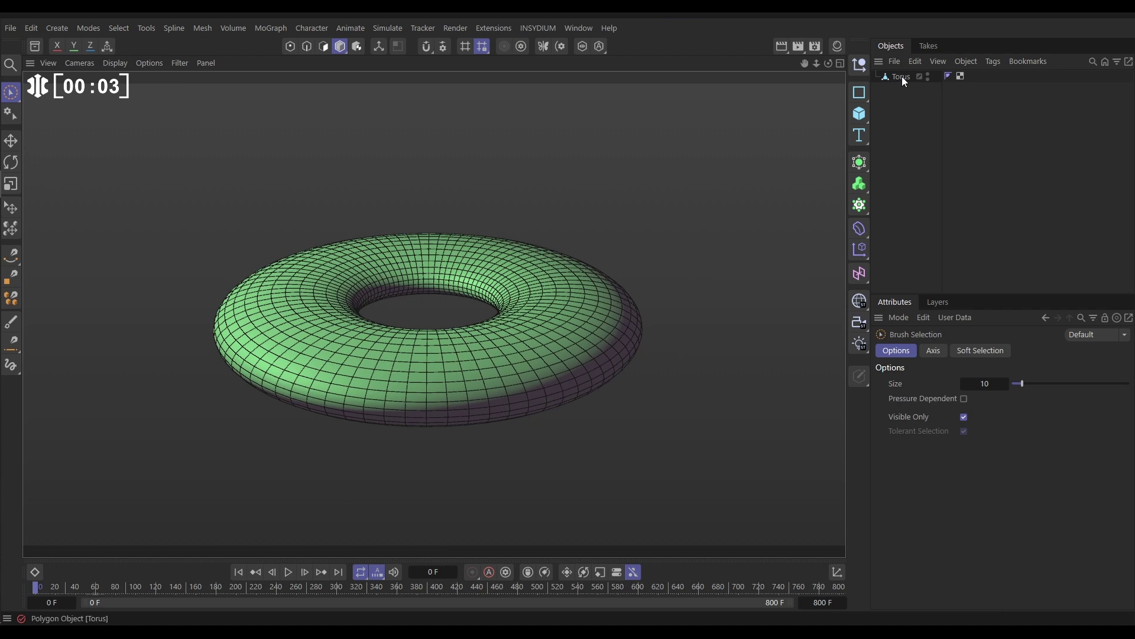
Step: Orbit to a side-on view and select the Torus object in the Objects Manager
mouse_move(525, 376)
left_mouse_down("alt")
mouse_move(528, 314)
mouse_move(532, 380)
left_mouse_up("alt")
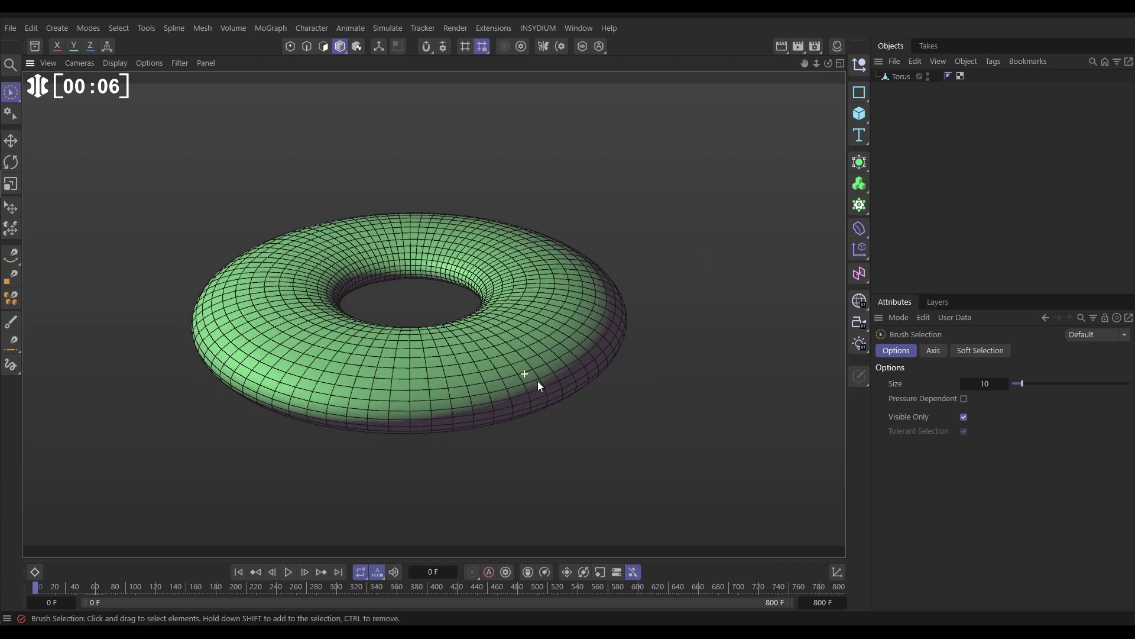
left_click(902, 80)
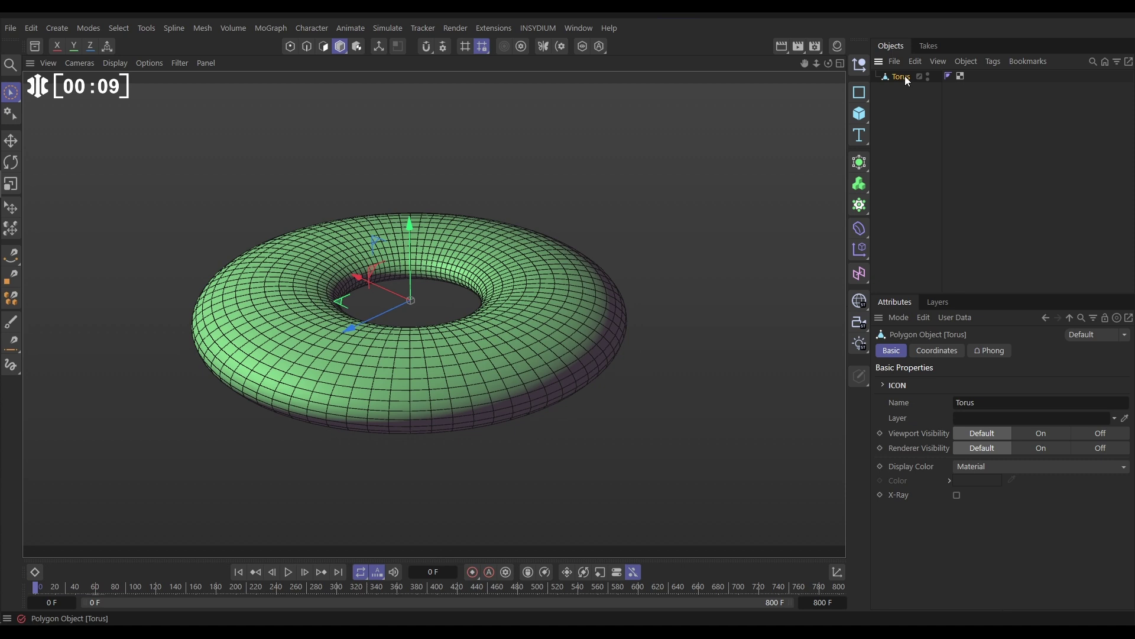
Step: In polygon mode, Loop-select one crosswise ring of polygons around the torus tube
key("Return")
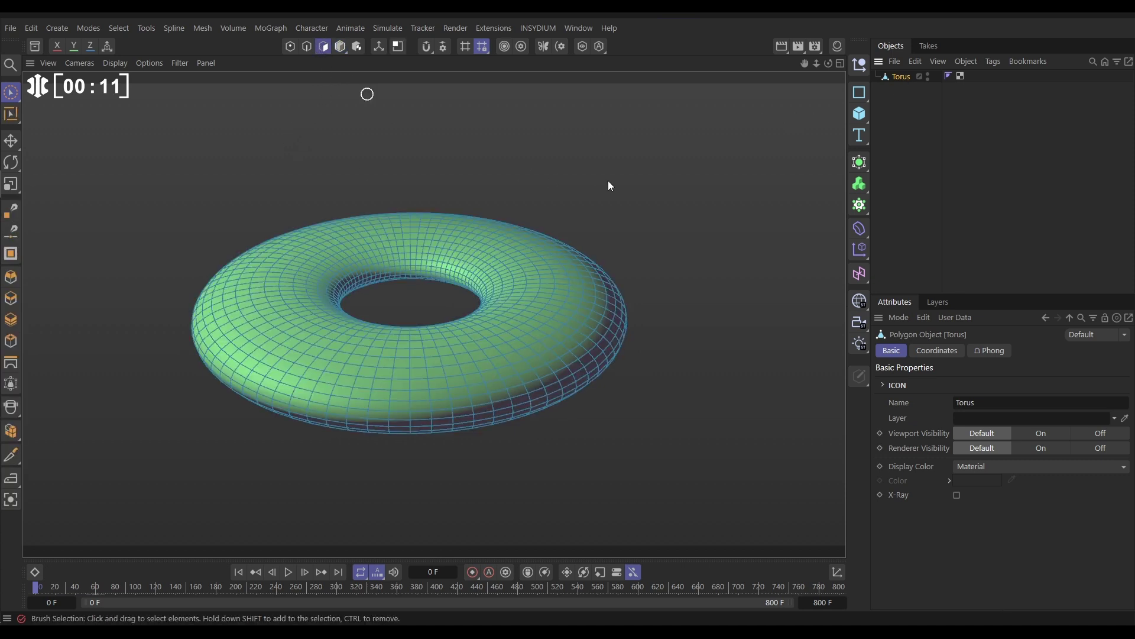
key("u")
key("l")
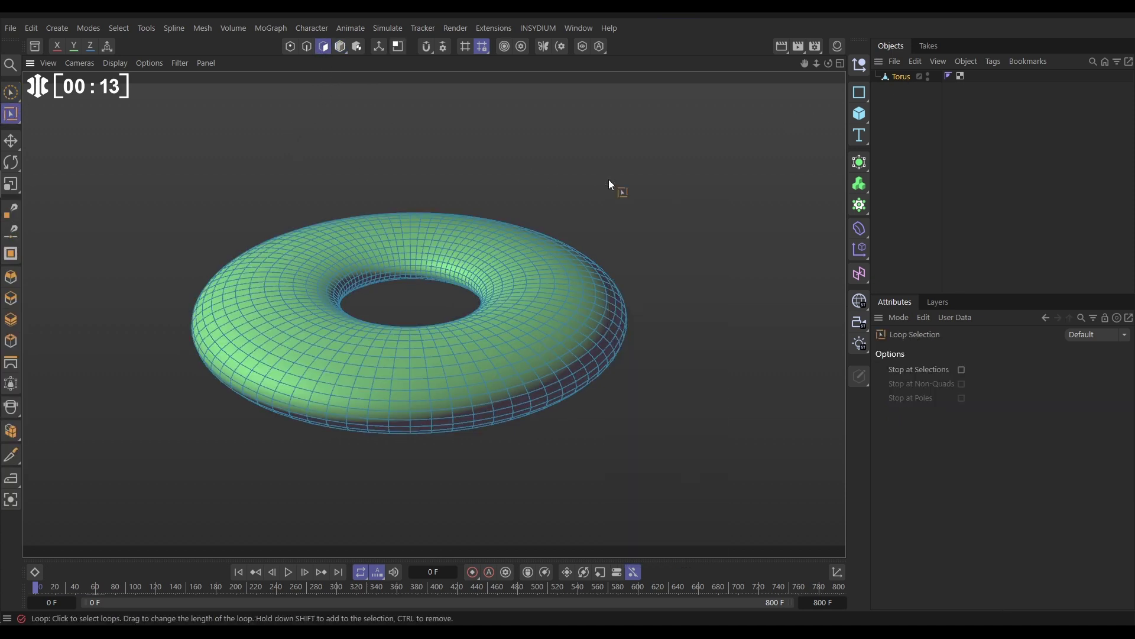
left_click(520, 327)
left_click(521, 349)
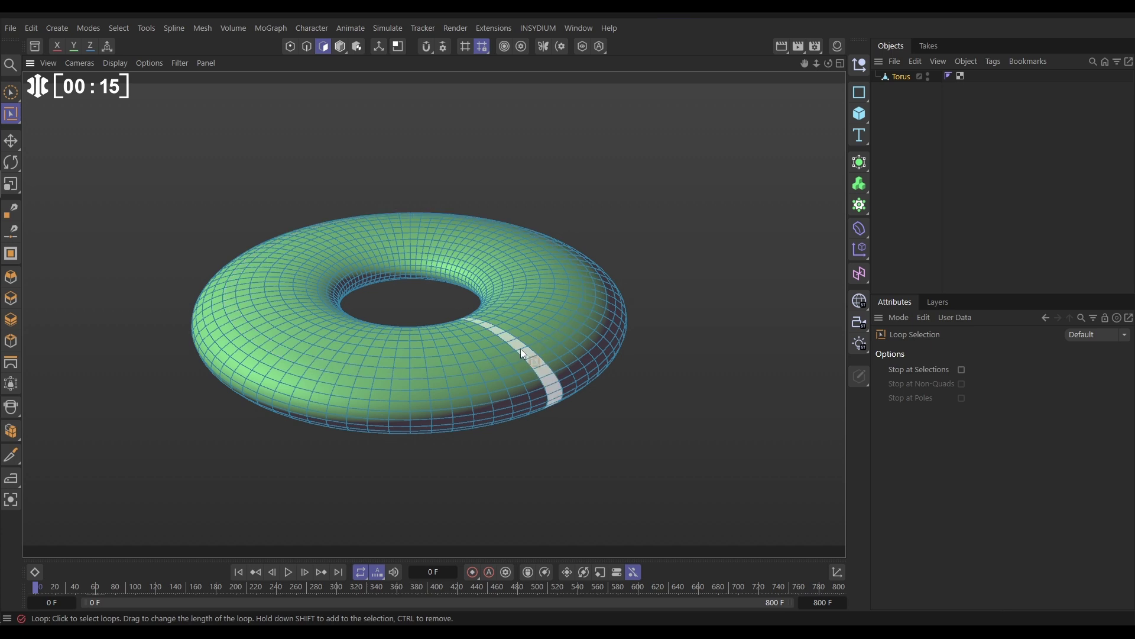
left_click_drag(518, 345, 516, 368, "alt")
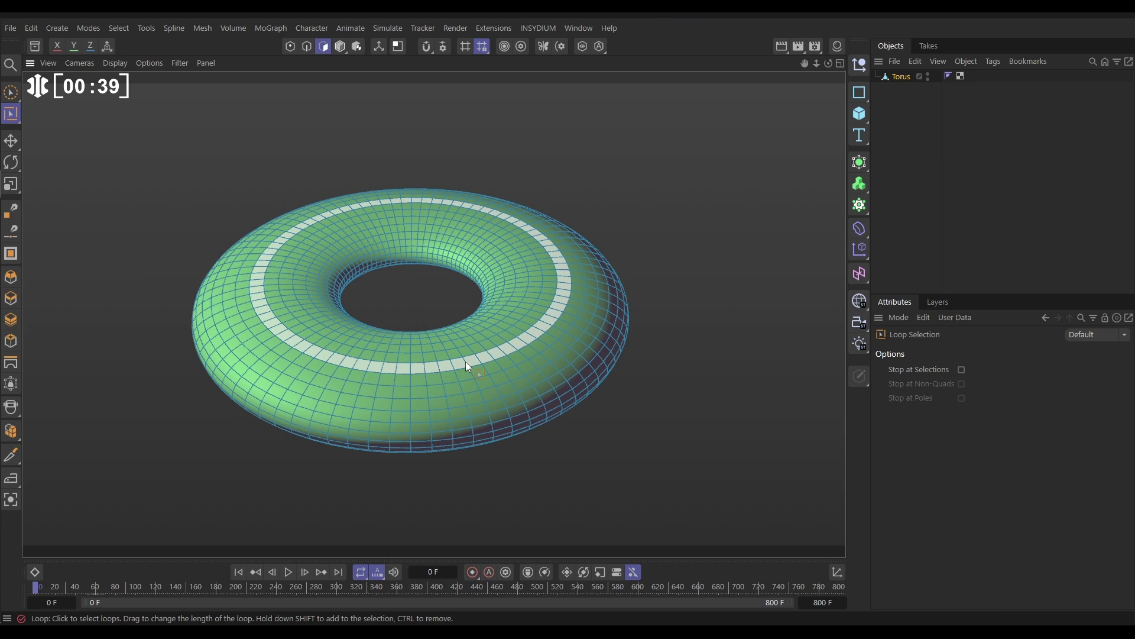
left_click(509, 364)
left_click_drag(509, 364, 534, 364, "alt")
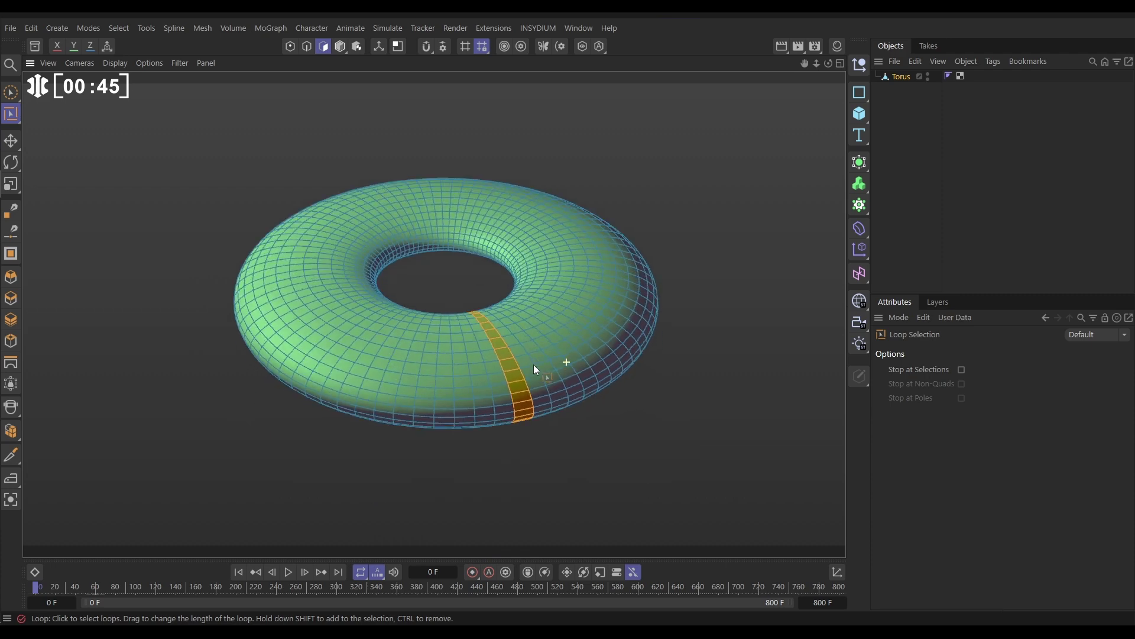
Step: Store the loop as a Polygon Selection tag, then reselect the Torus in Model mode with Live Selection
left_click(127, 30)
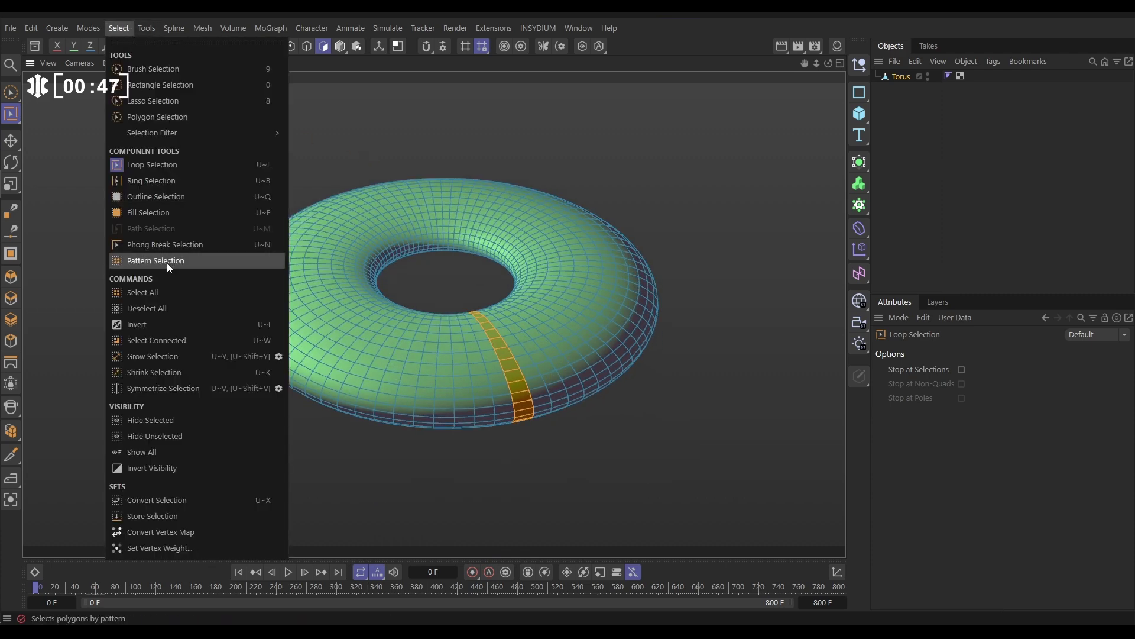
left_click(177, 516)
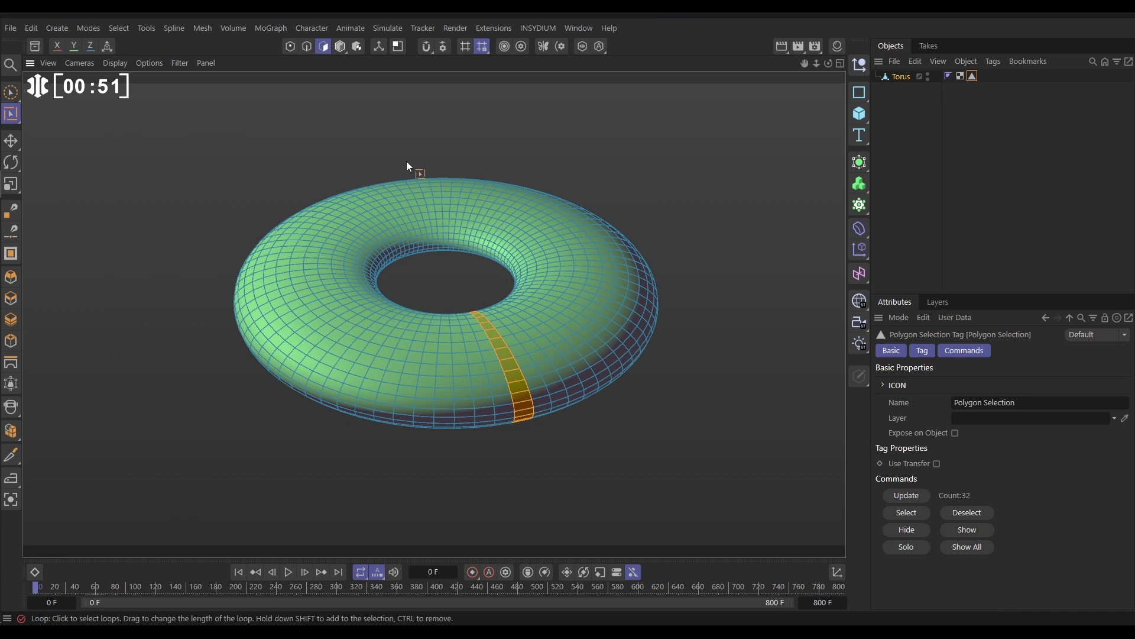
left_click(340, 47)
left_click(13, 95)
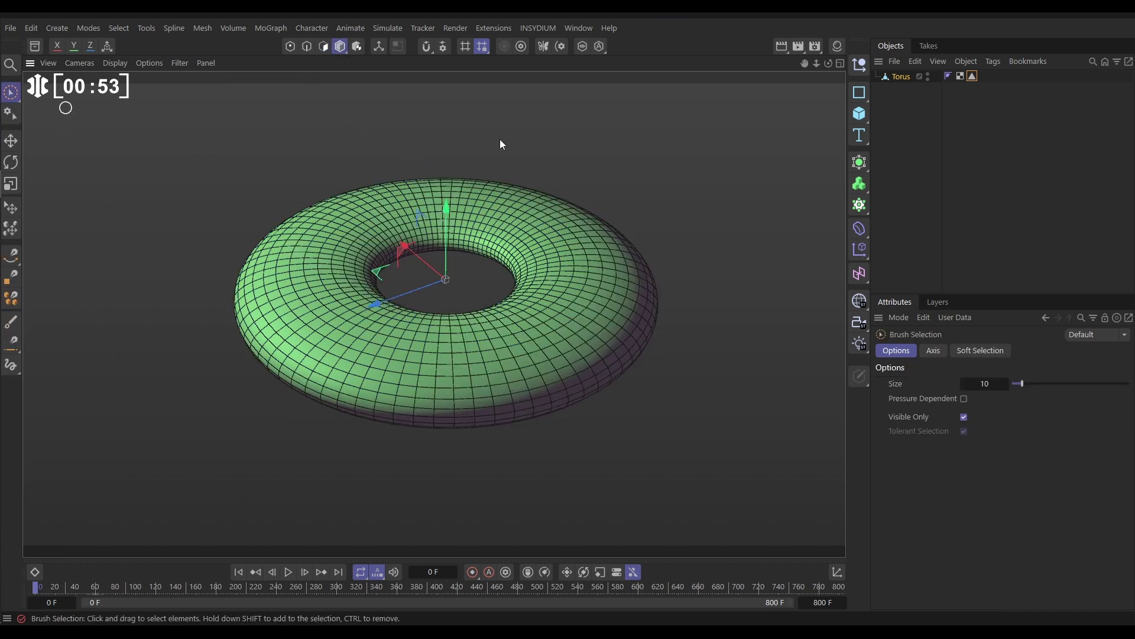
left_click(897, 77)
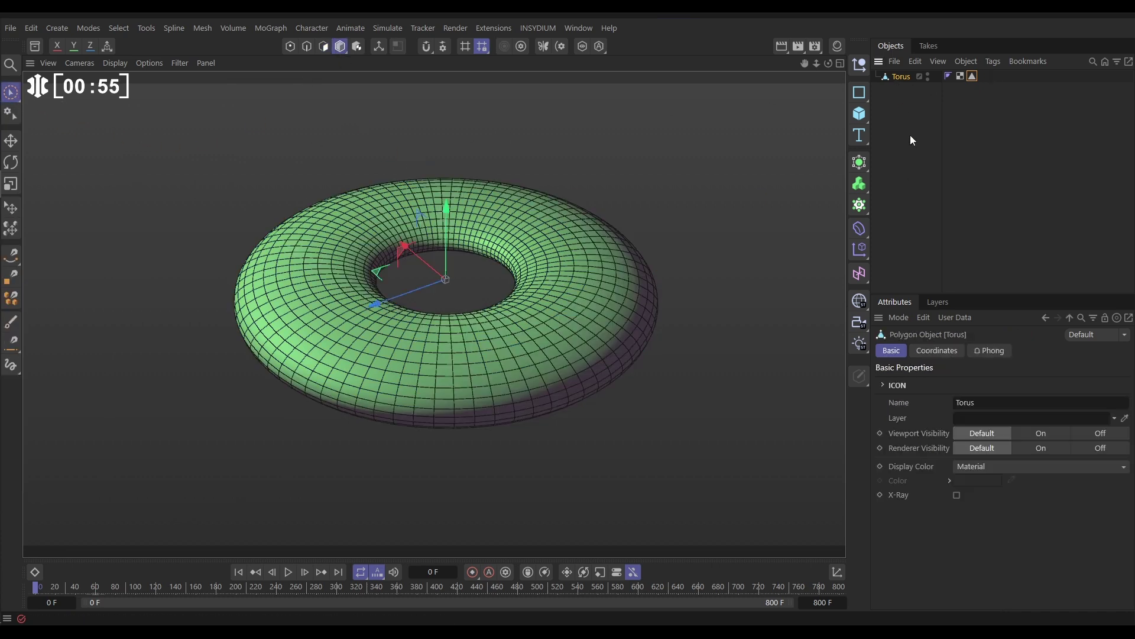
Step: Add an mtPolyFold object from the INSYDIUM MeshTools menu
left_click(535, 28)
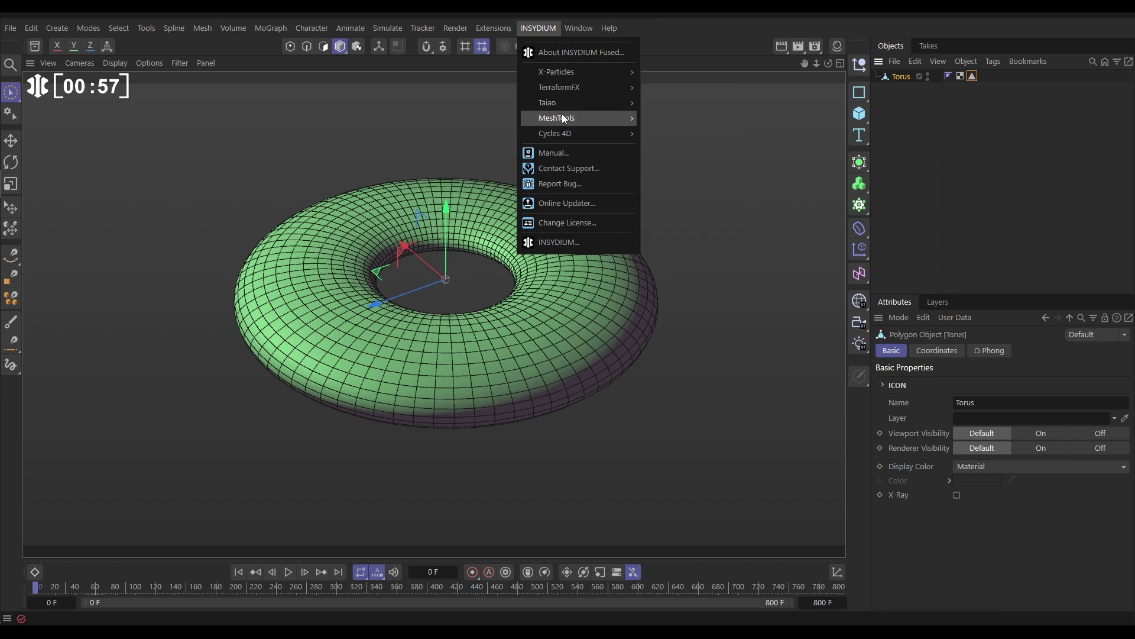
mouse_move(565, 119)
left_click(684, 173)
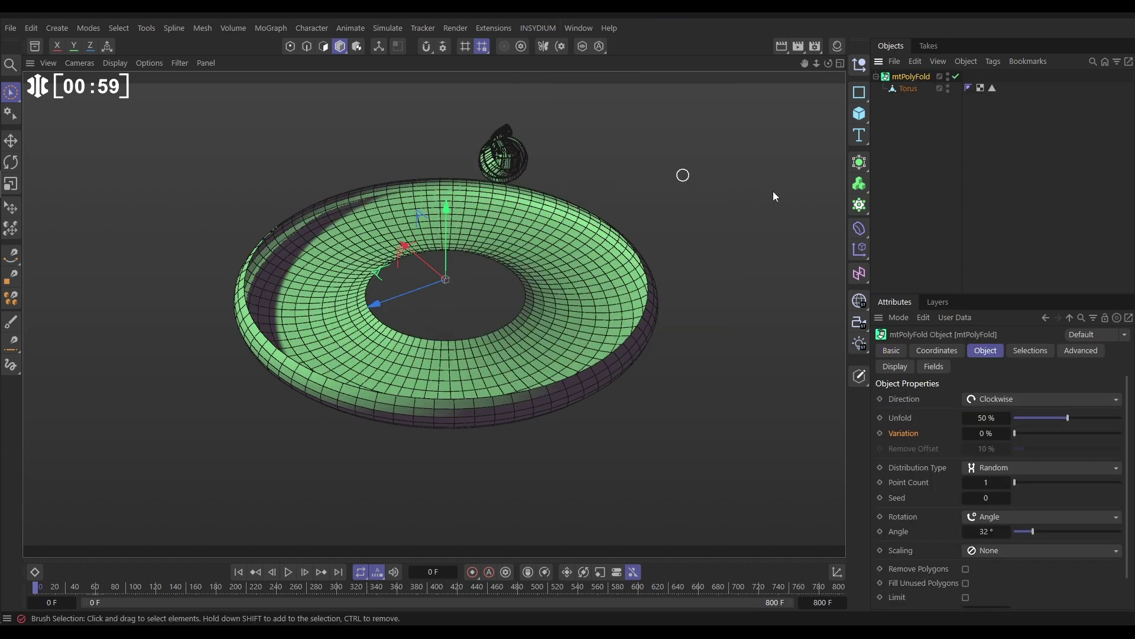
Step: Set the mtPolyFold Unfold to 75.45% so the torus opens mostly into a ring
left_click_drag(680, 274, 519, 263, "alt")
left_click(519, 327)
left_click_drag(520, 327, 503, 358, "alt")
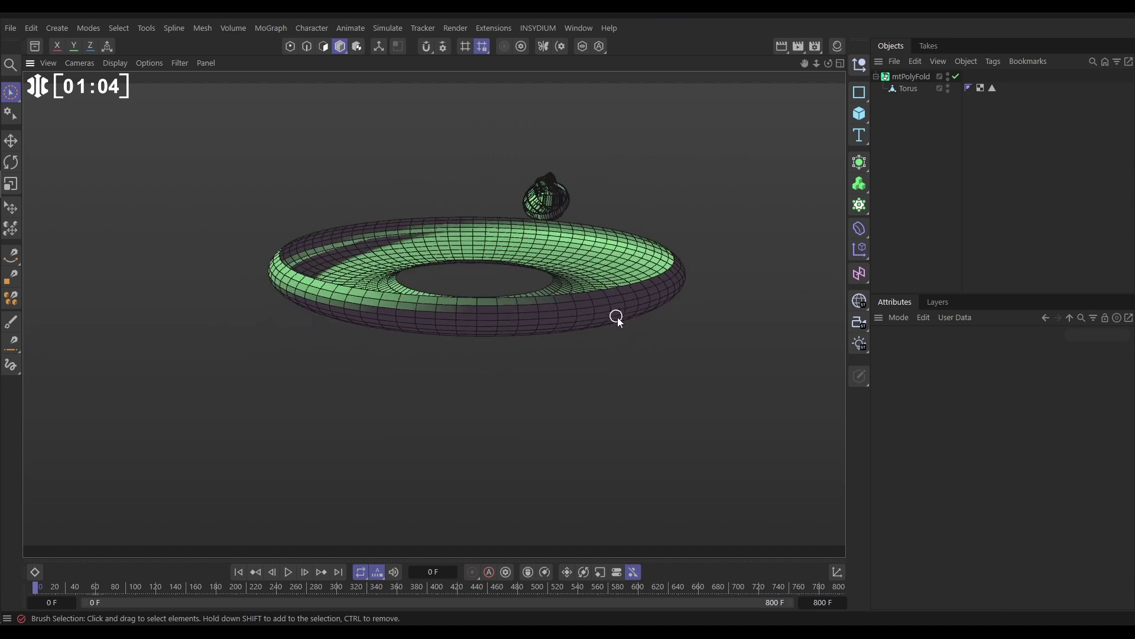
left_click(911, 77)
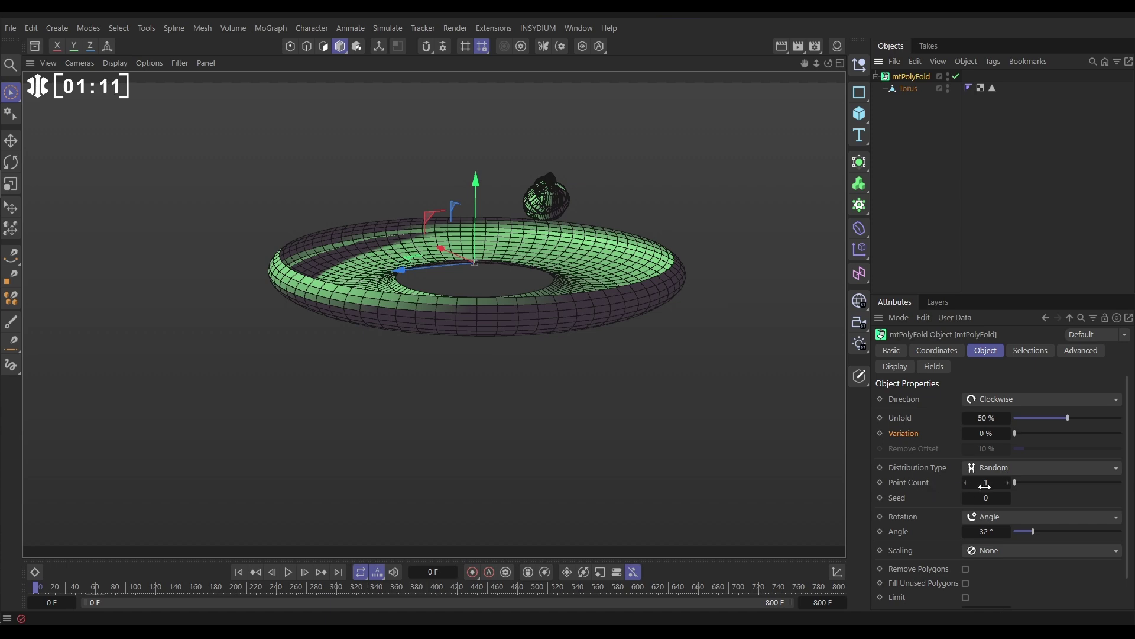
mouse_move(562, 320)
left_mouse_down("alt")
mouse_move(547, 324)
mouse_move(546, 357)
mouse_move(525, 328)
mouse_move(519, 273)
left_mouse_up("alt")
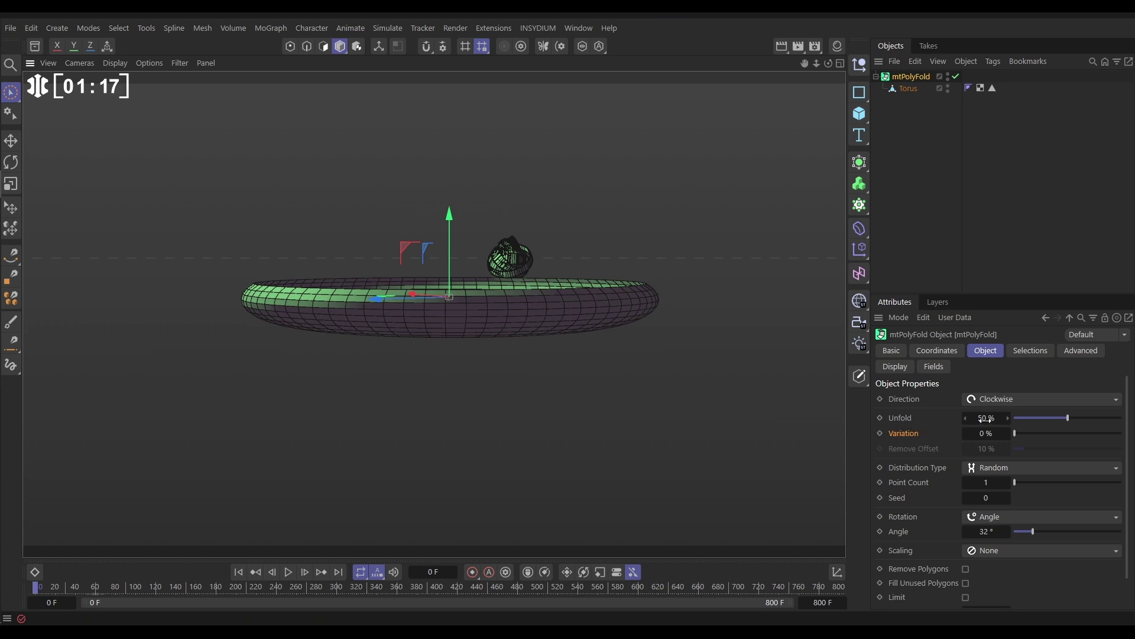
left_click_drag(1056, 421, 992, 422)
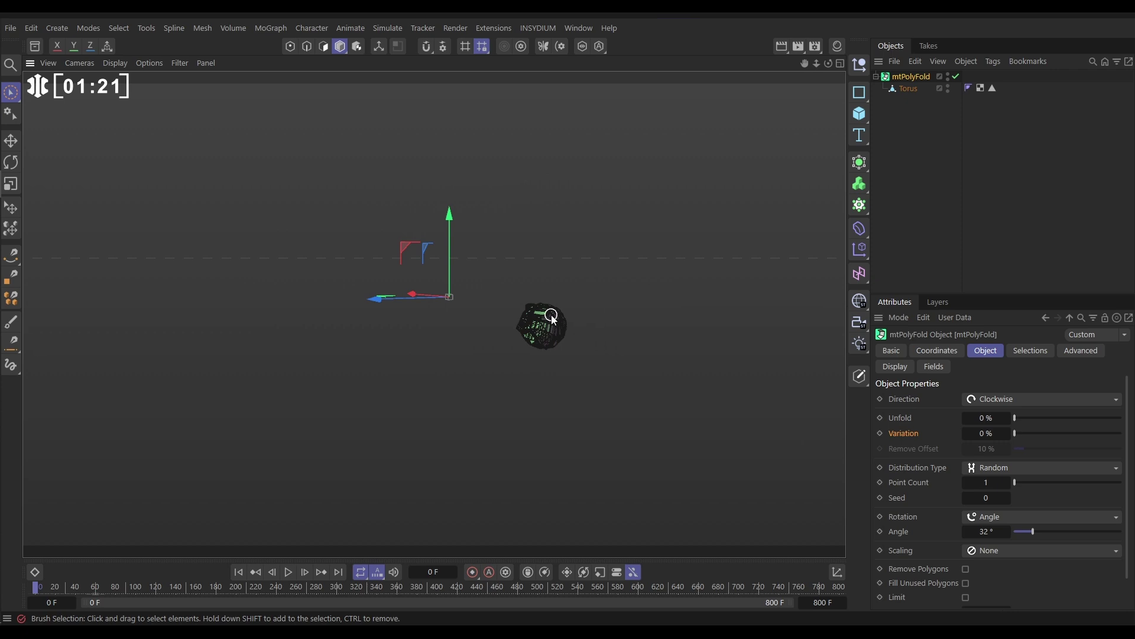
left_click_drag(977, 418, 1095, 418)
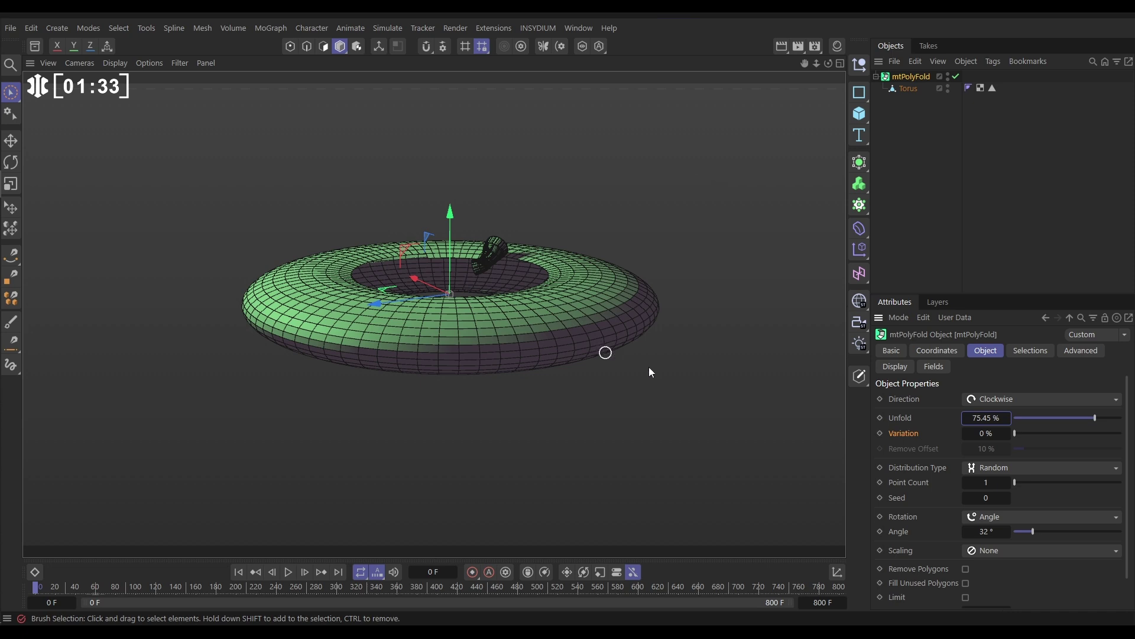
Step: Set Distribution Type to Selection and use the Polygon Selection tag as Selection Map
left_click(989, 467)
left_click(992, 498)
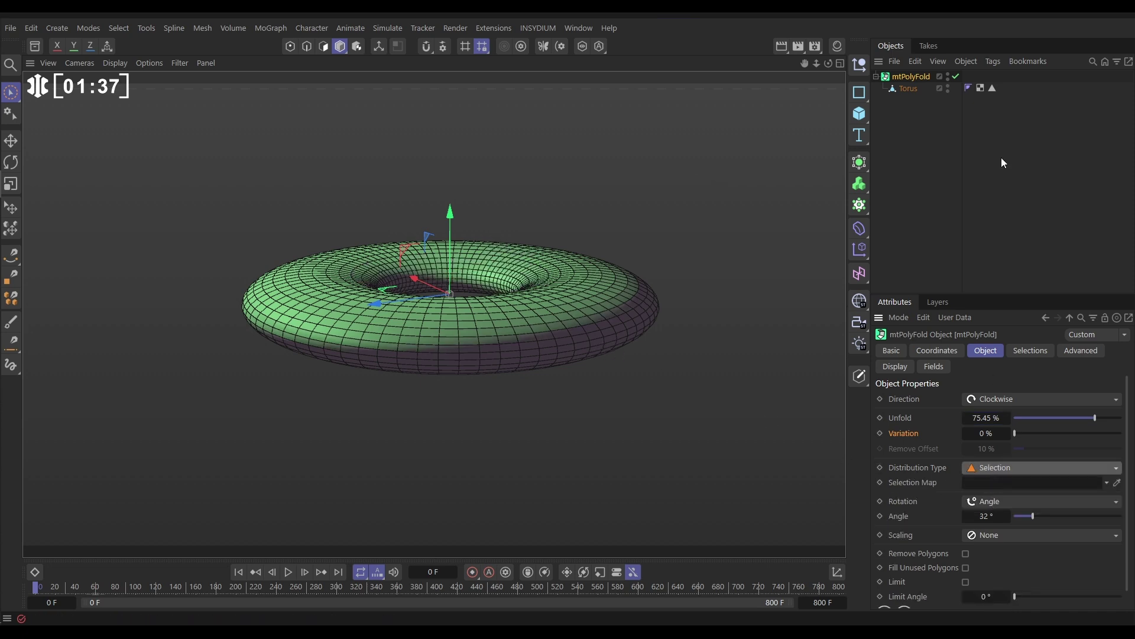
left_click_drag(992, 88, 1001, 487)
left_click_drag(454, 325, 420, 355, "alt")
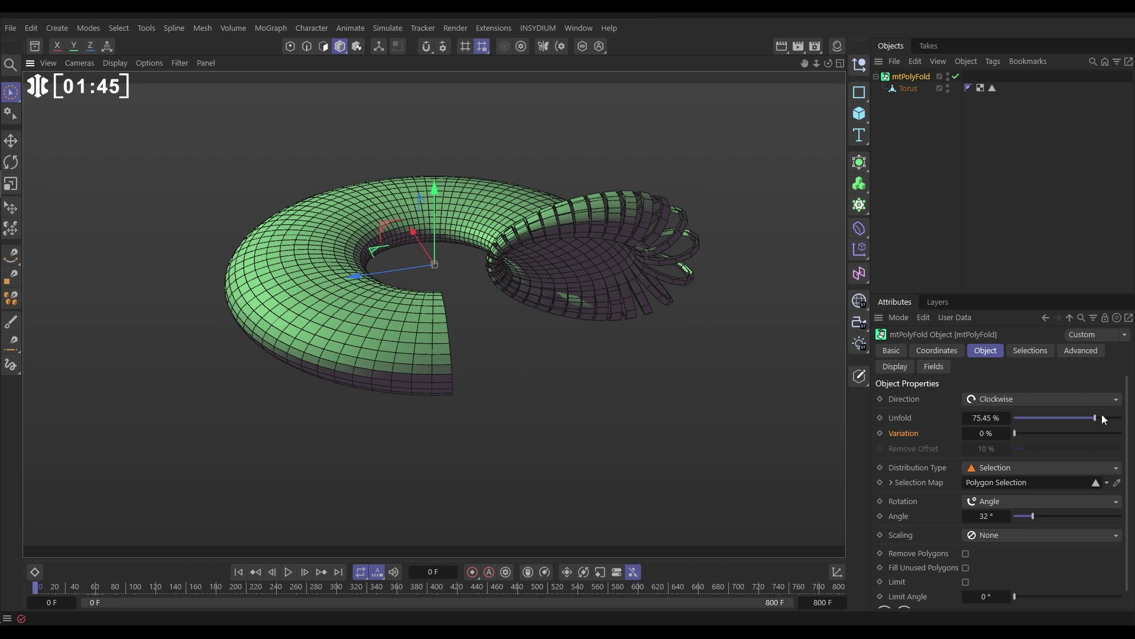
Step: Try Anti-Clockwise direction while scrubbing Unfold, then settle on Clockwise
left_click_drag(1099, 417, 963, 436)
left_click(999, 402)
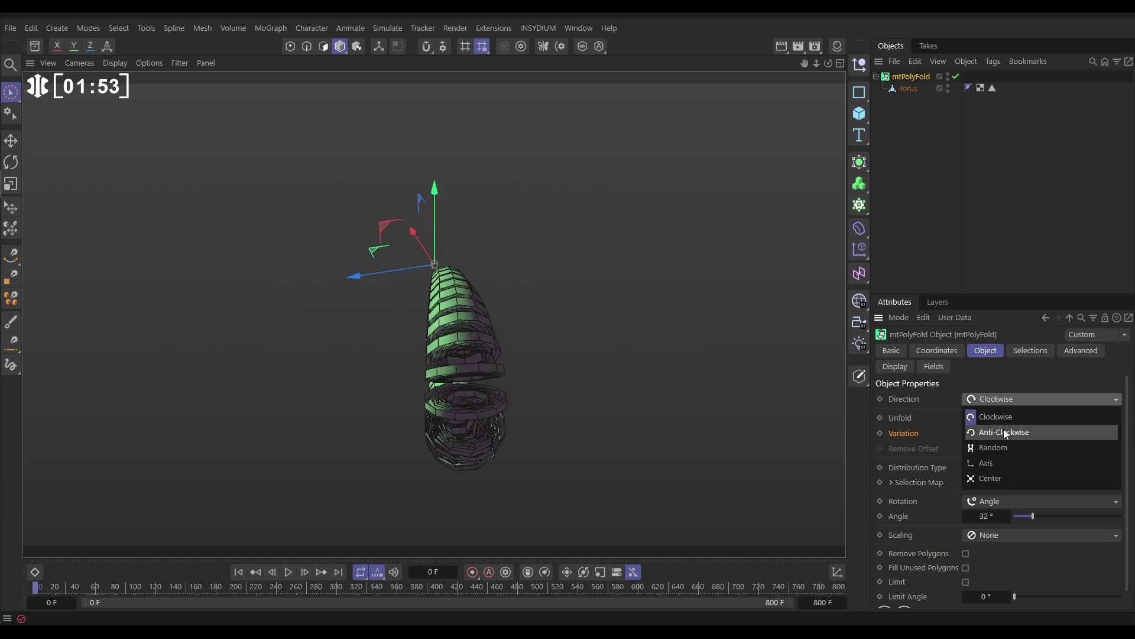
left_click(1003, 429)
left_click_drag(1016, 420, 1127, 421)
left_click(1005, 399)
left_click(1003, 417)
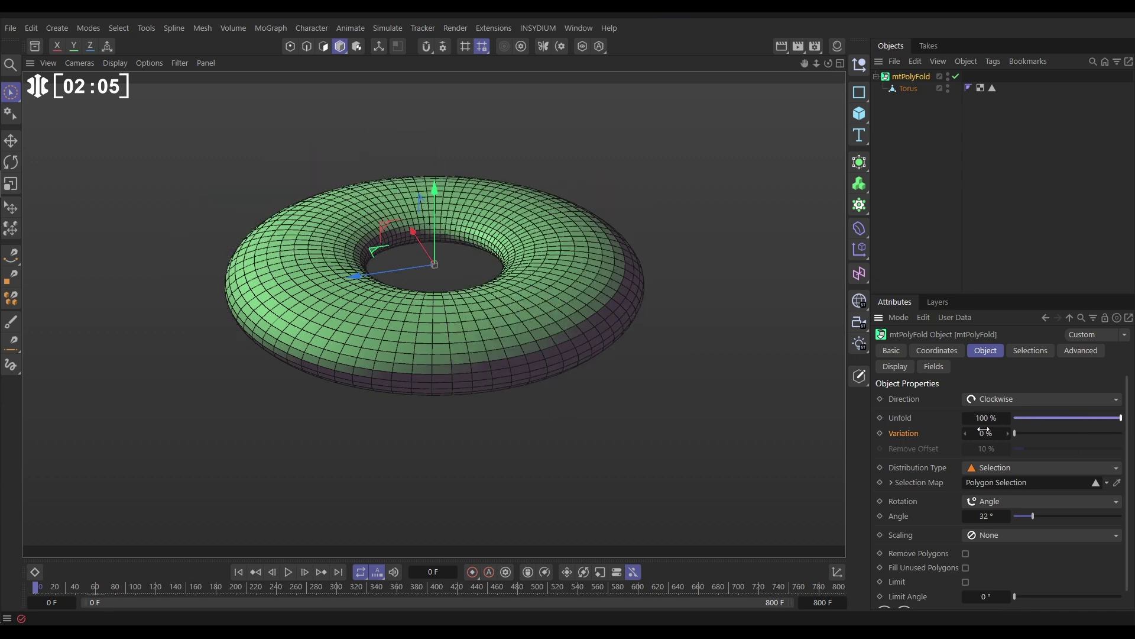
Step: Keyframe Unfold at 100% on frame 0 and 0% on frame 119, then play from the start
left_click(879, 418)
left_click(155, 587)
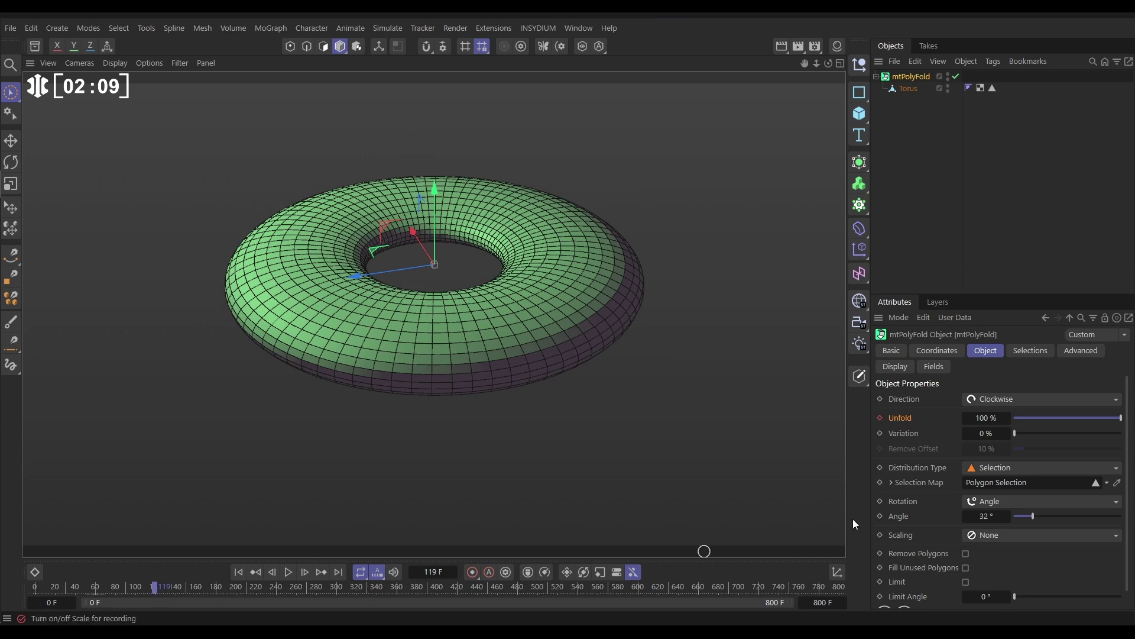
left_click_drag(1040, 418, 992, 418)
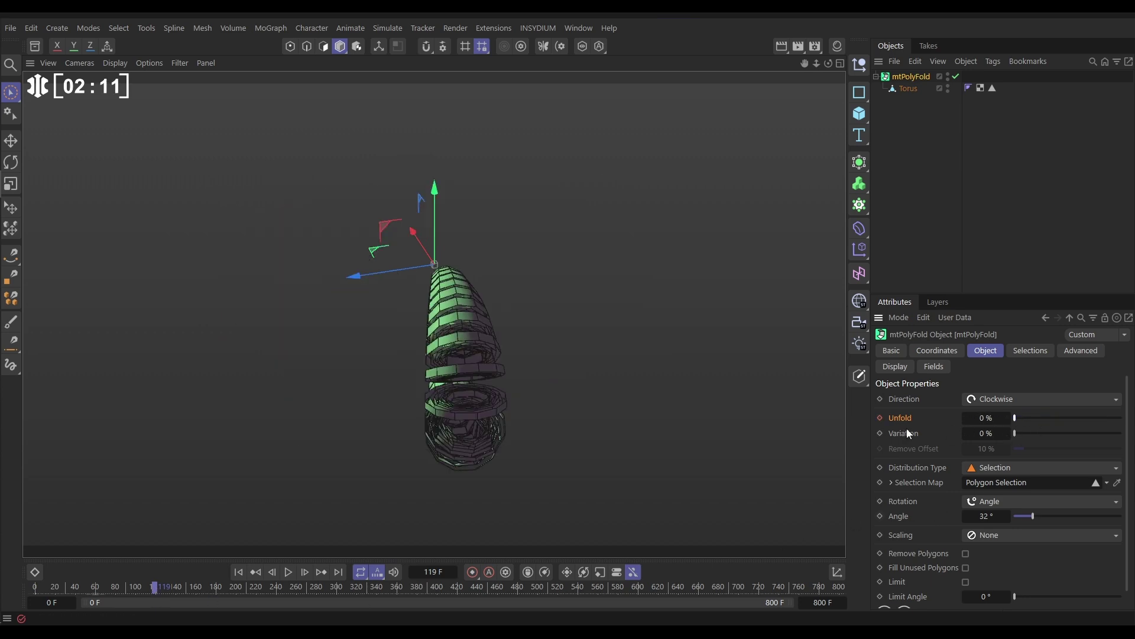
left_click(880, 418)
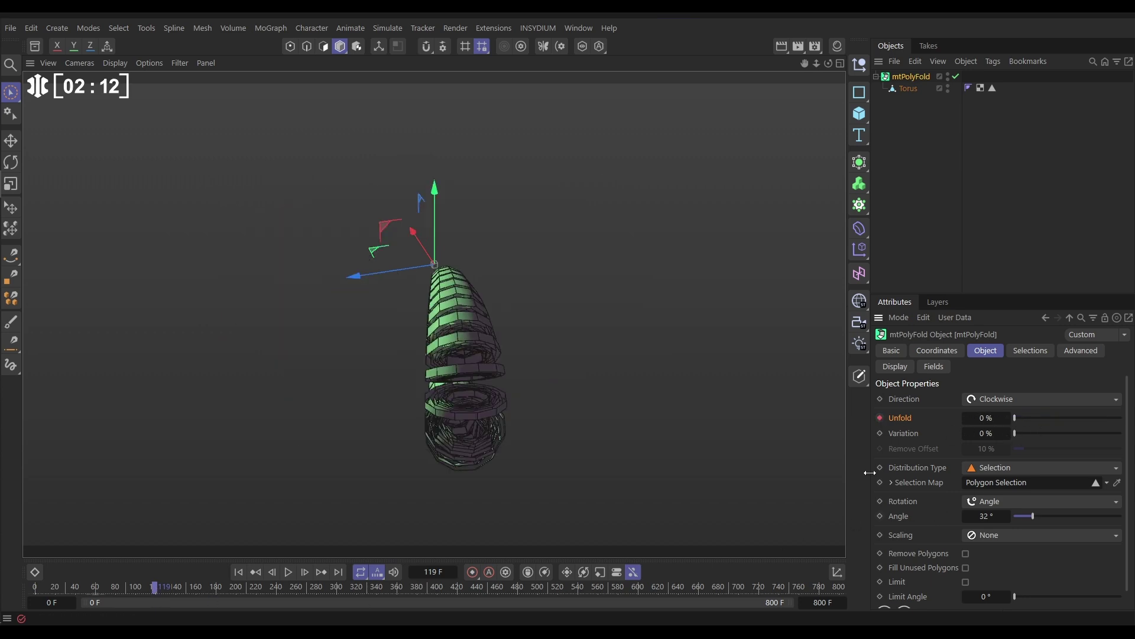
left_click(237, 572)
left_click(289, 572)
Step: Set the fold Variation to 4%
left_click(238, 571)
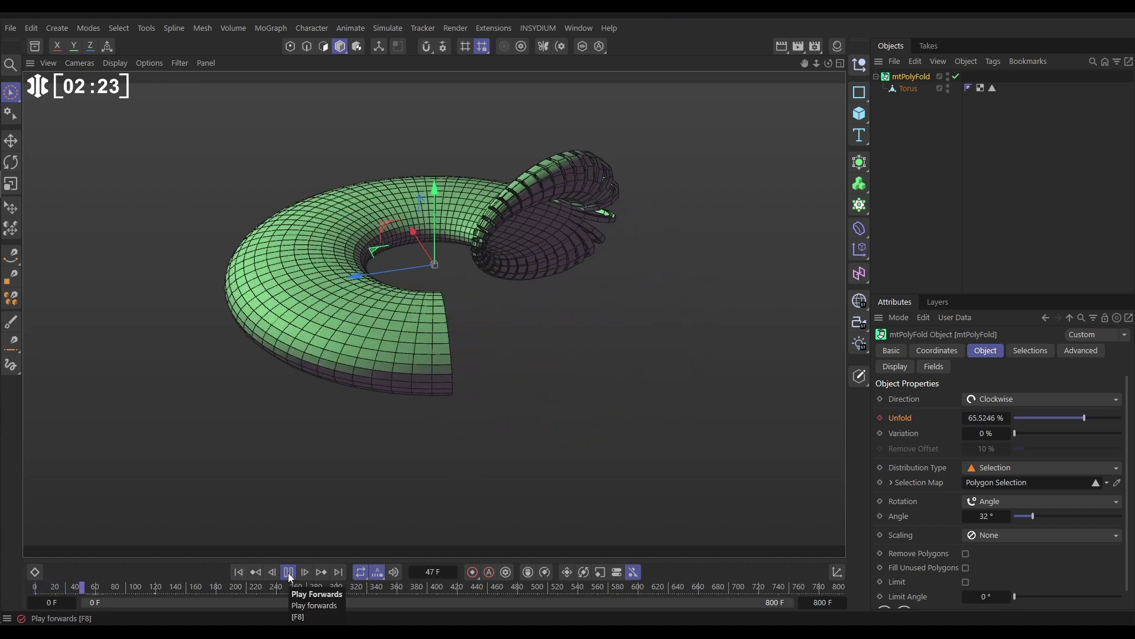
left_click(289, 571)
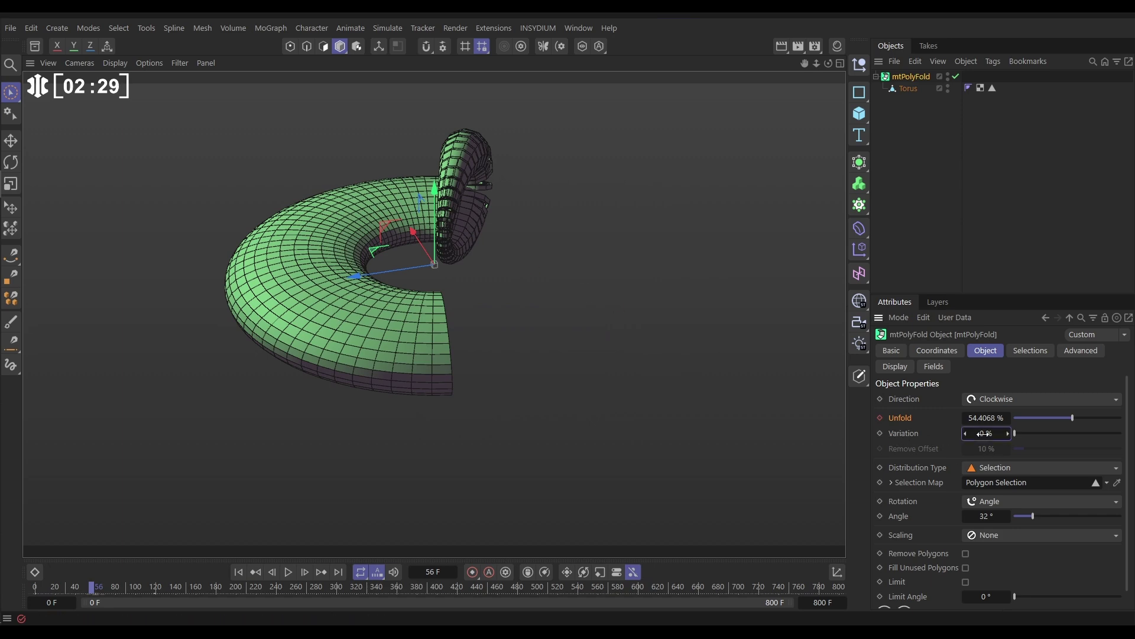
type("4")
key("Return")
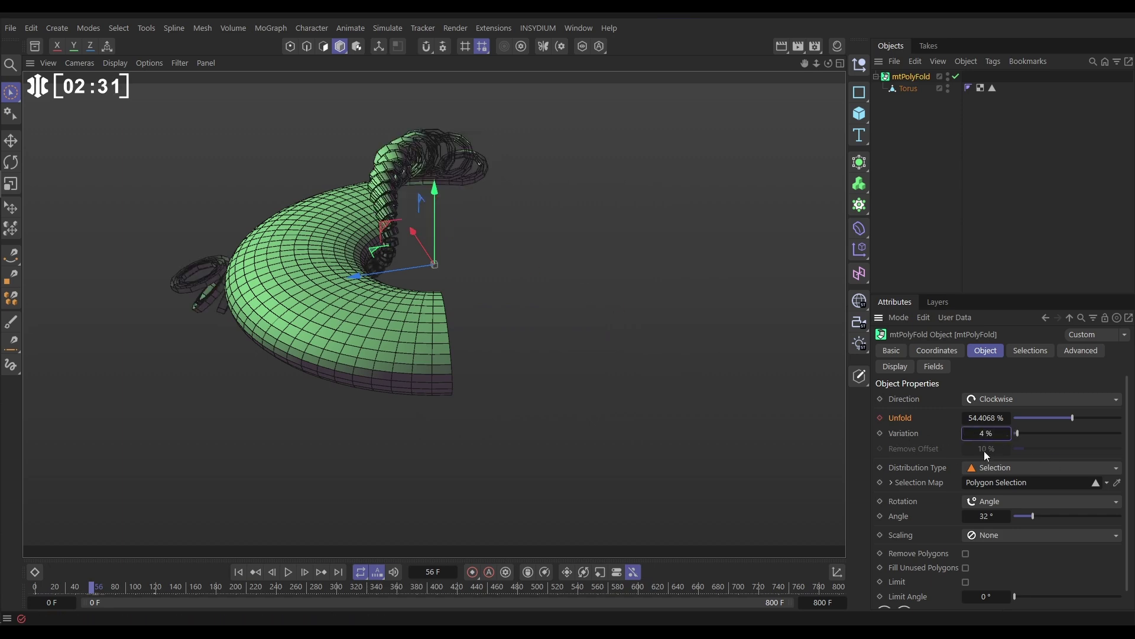
Step: Replay the animation with 4% Variation, stopping at frame 95 to orbit around the strips
left_click_drag(417, 280, 312, 531, "alt")
left_click(239, 571)
left_click(288, 572)
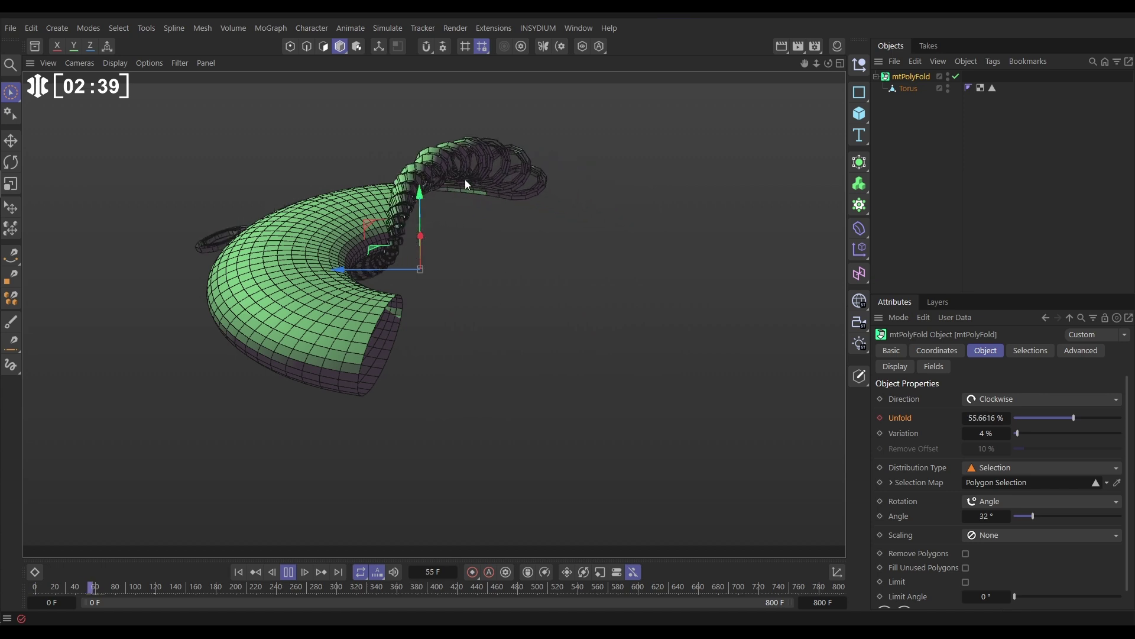
left_click(288, 572)
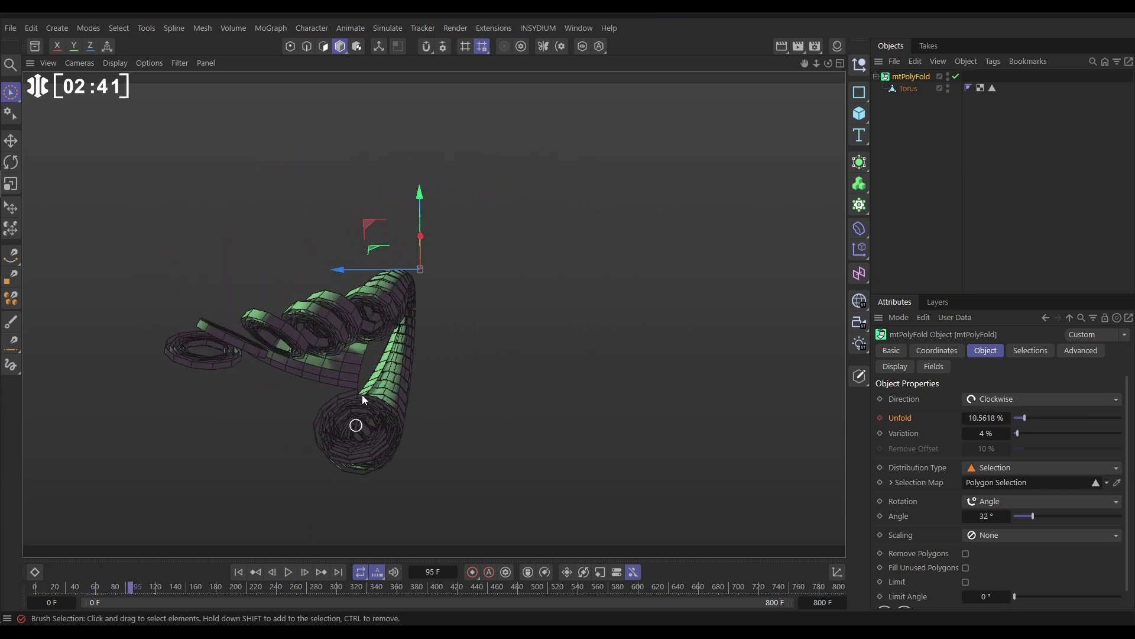
left_click_drag(361, 395, 342, 339, "alt")
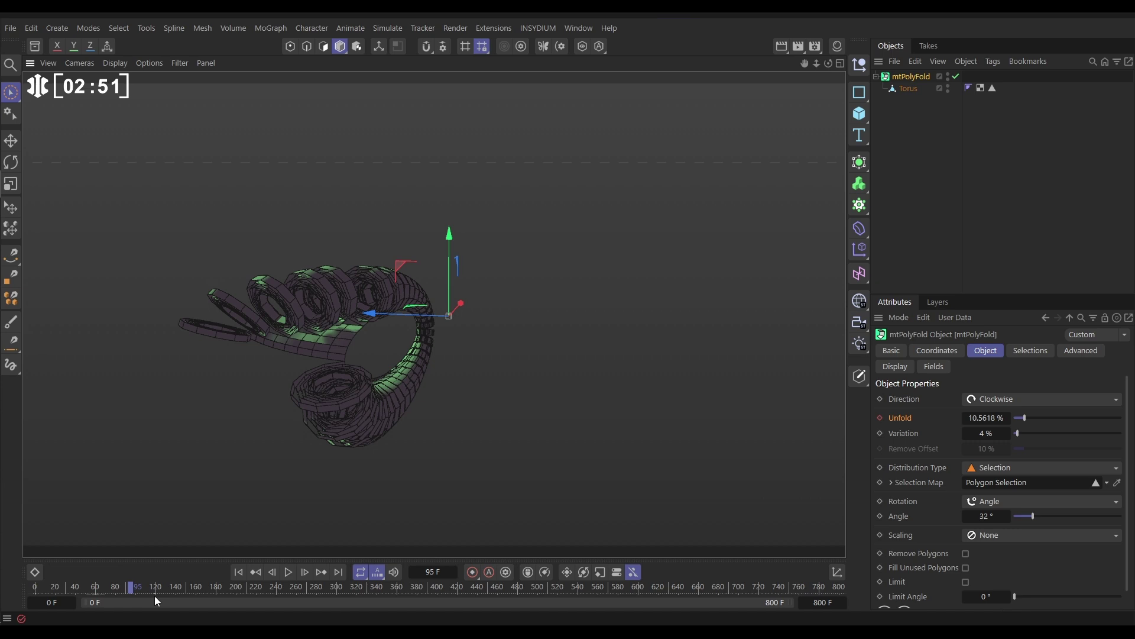
Step: At frame 119, set Variation to 0% and keyframe it
left_click(321, 572)
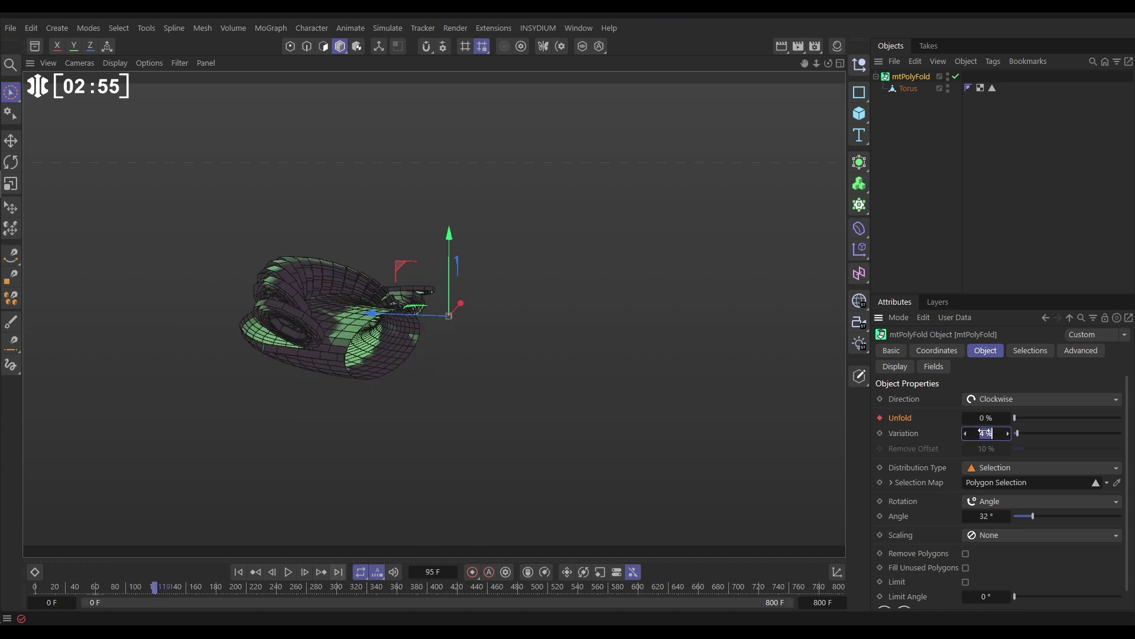
key("Return")
left_click(881, 434)
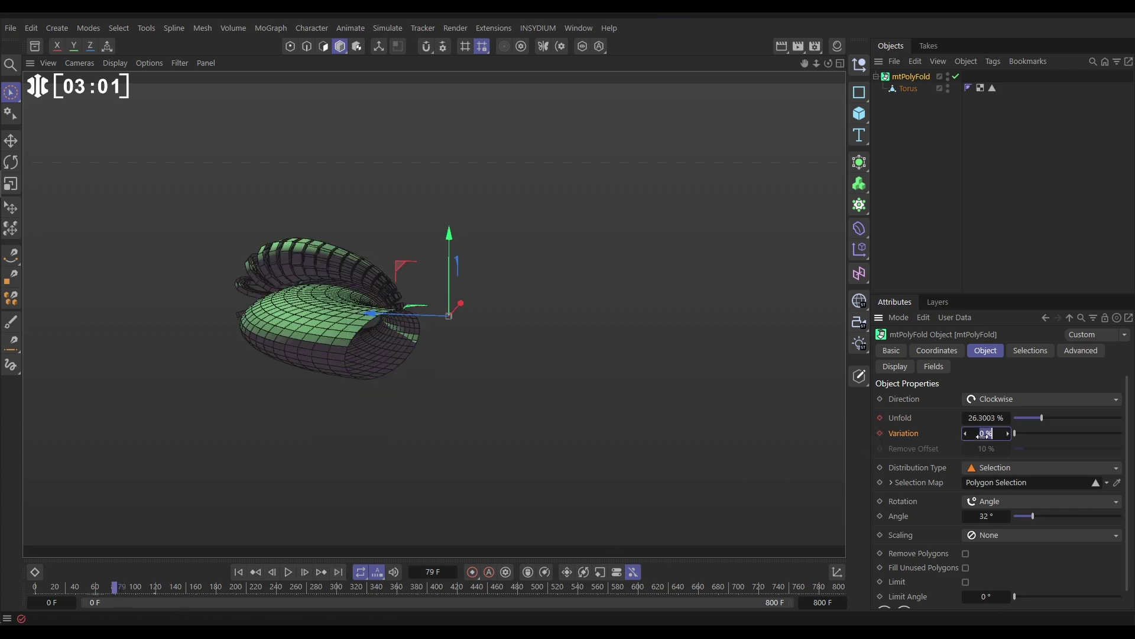
left_click_drag(982, 434, 985, 435)
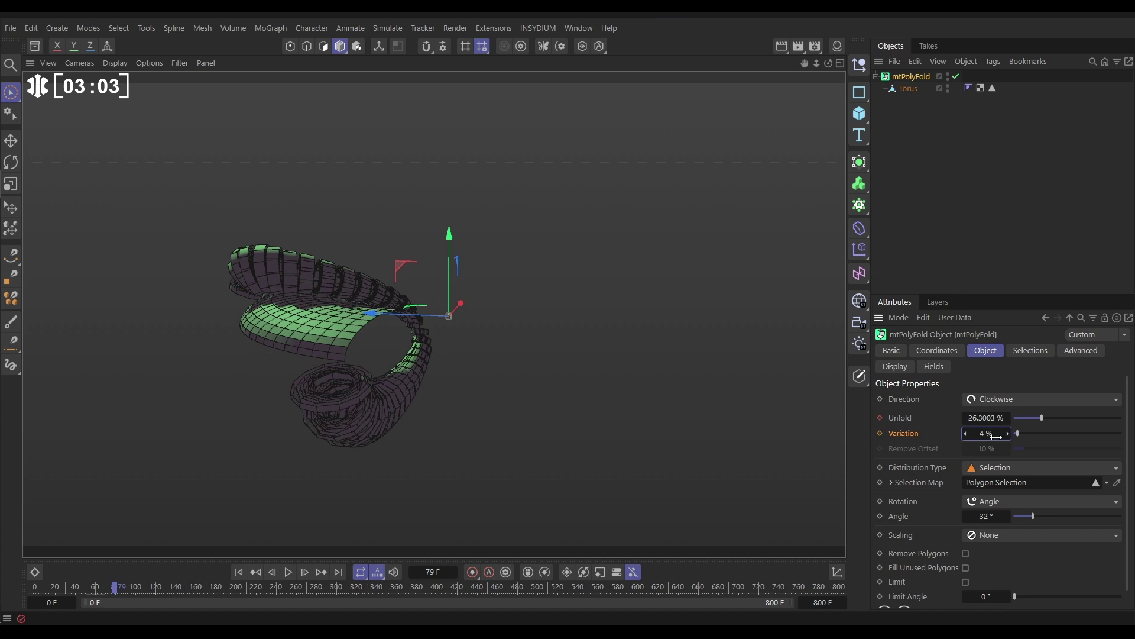
Step: Replay the fold to check the Variation fade, orbit the result, and return to frame 0
left_click(238, 572)
left_click(288, 571)
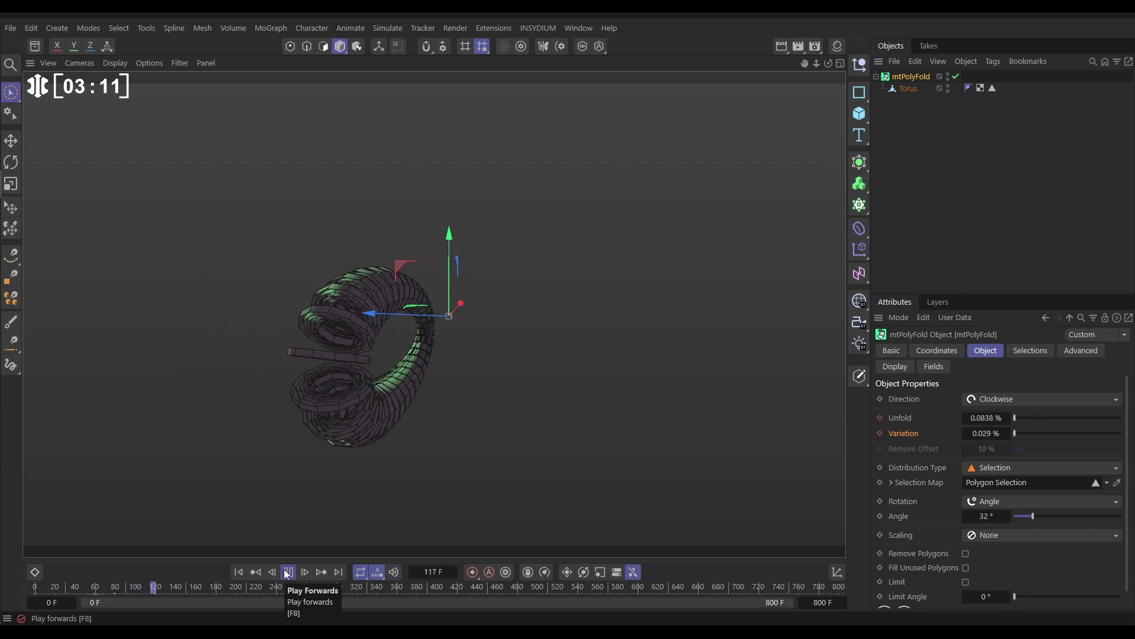
left_click(288, 571)
left_click_drag(404, 395, 702, 403, "alt")
left_click_drag(443, 427, 489, 386, "alt")
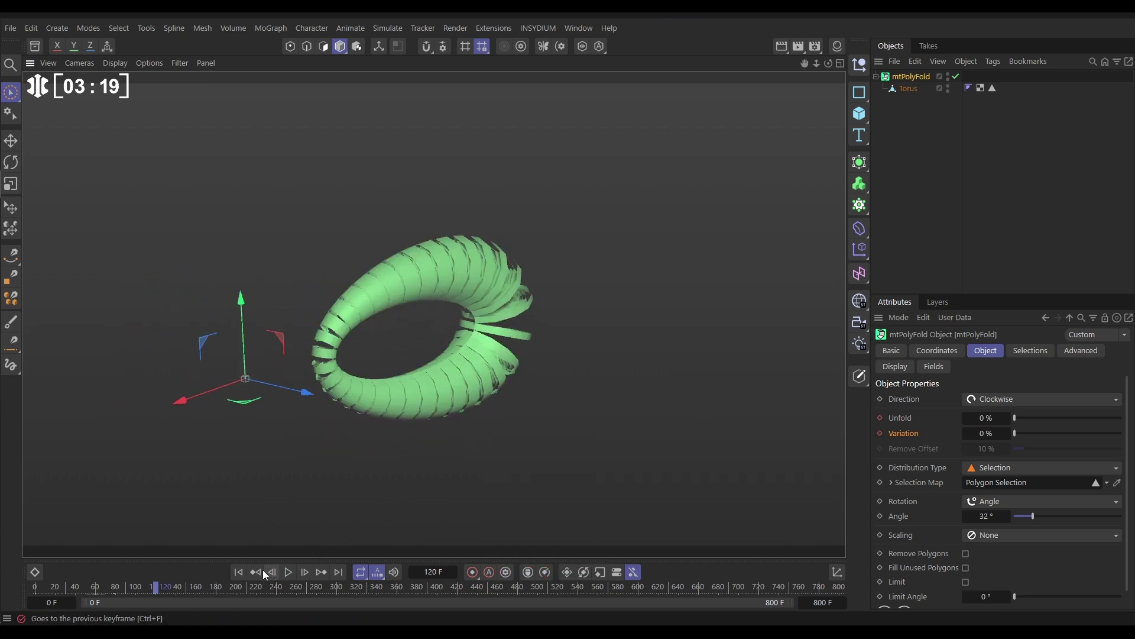
left_click(238, 571)
scroll(539, 405, "down", 5)
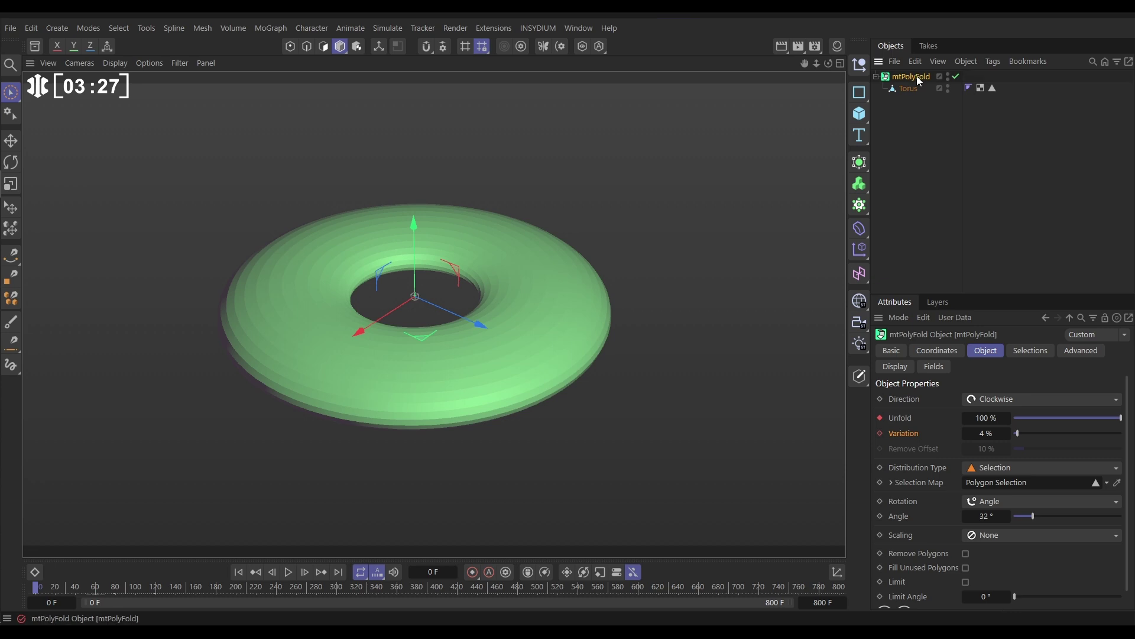
Step: Enable Optimize in mtPolyFold's Advanced settings and preview playback up to frame 86
left_click(1068, 352)
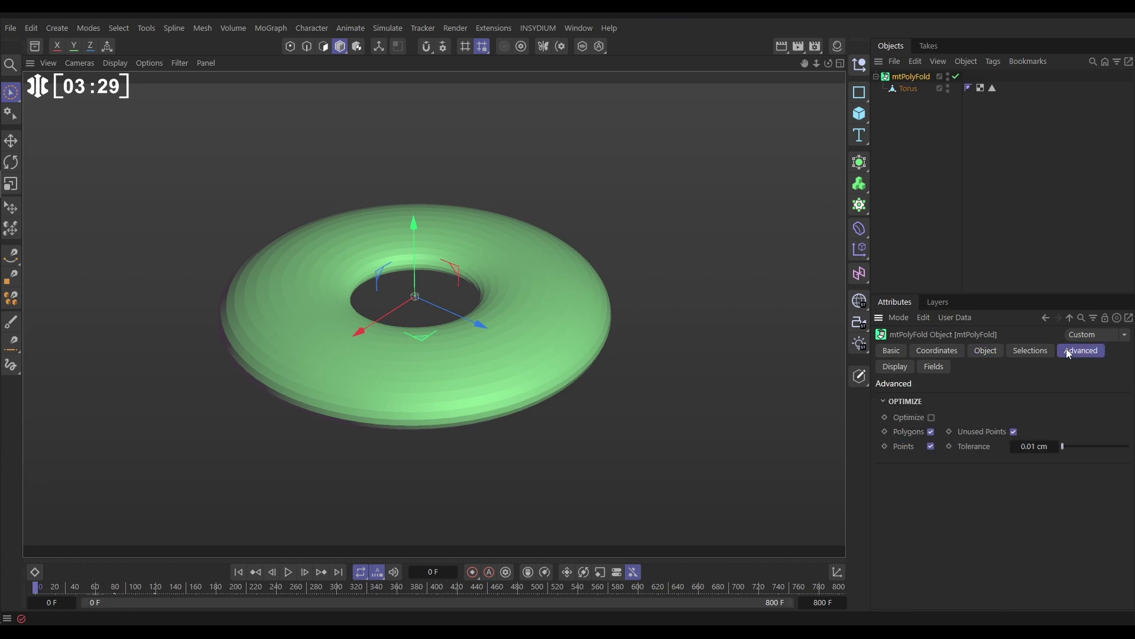
left_click(931, 418)
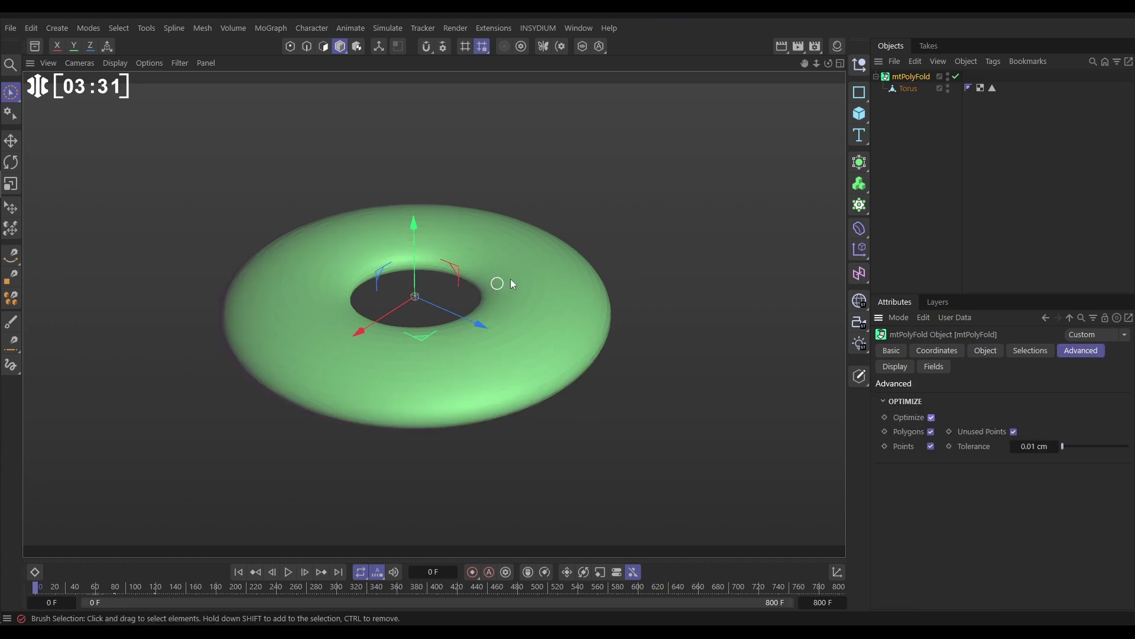
left_click(289, 572)
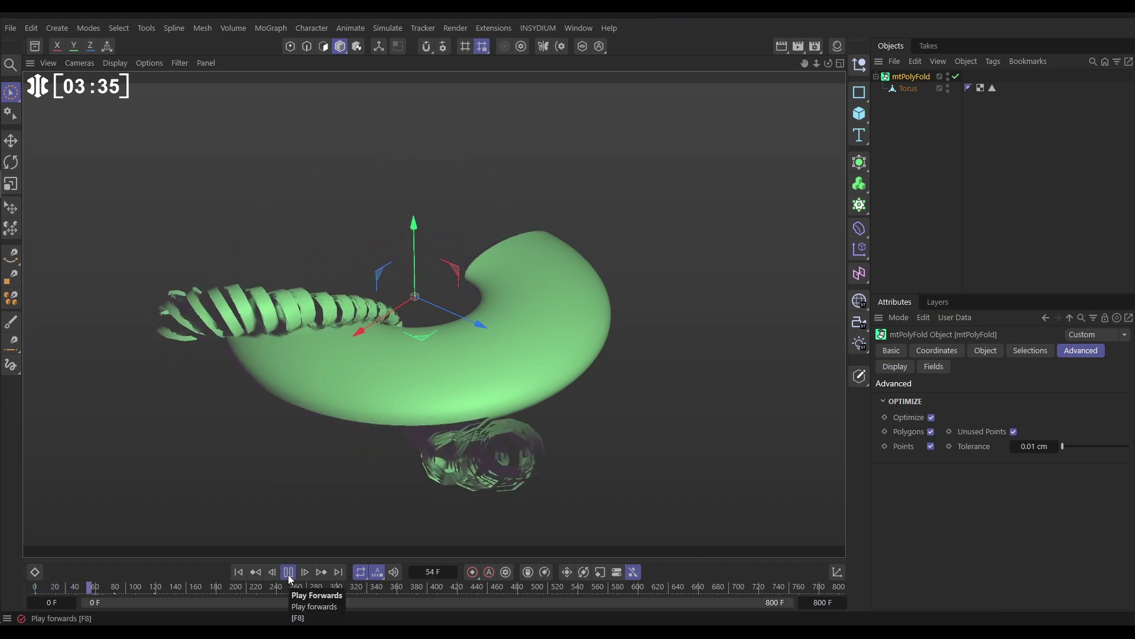
left_click(288, 572)
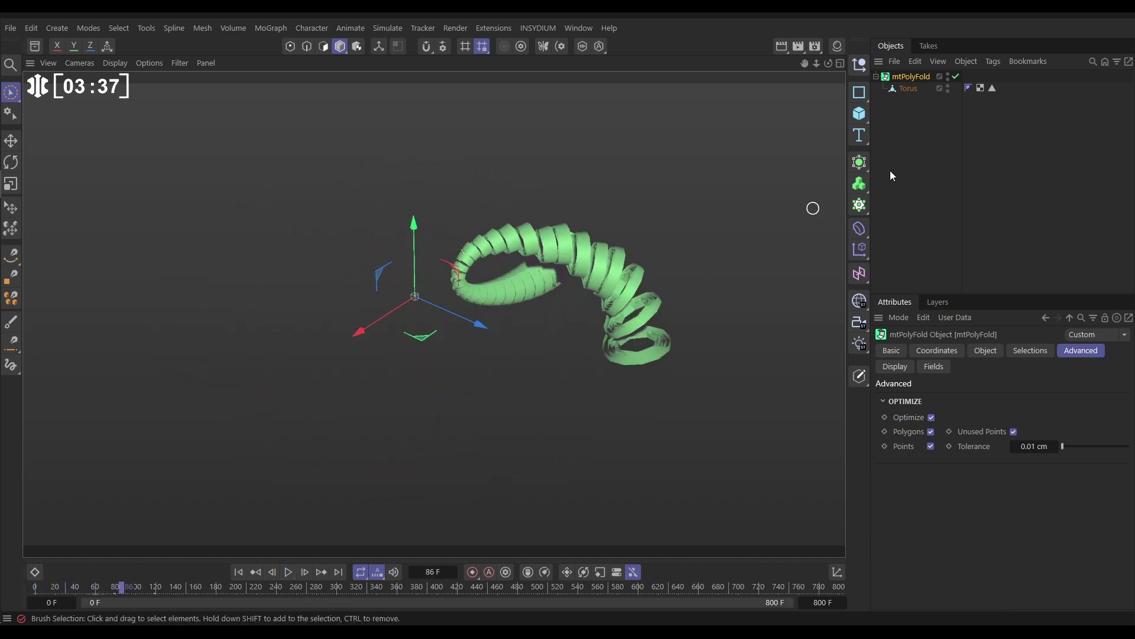
Step: Lower the fold Angle to 10° and replay the animation from the start to frame 125
left_click(984, 352)
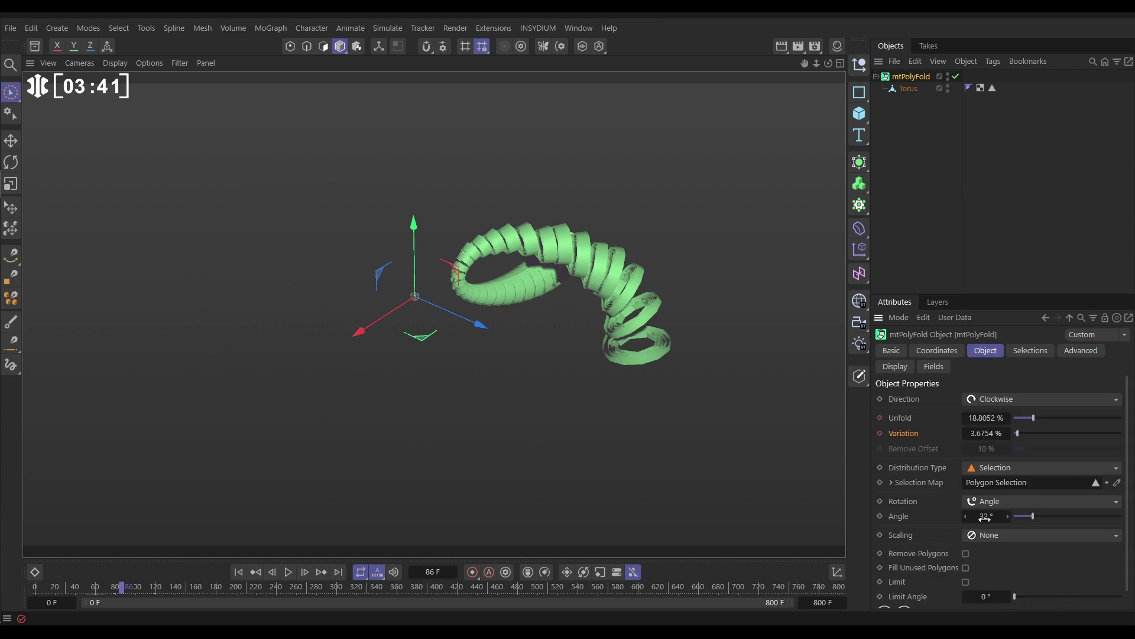
left_click_drag(985, 517, 970, 517)
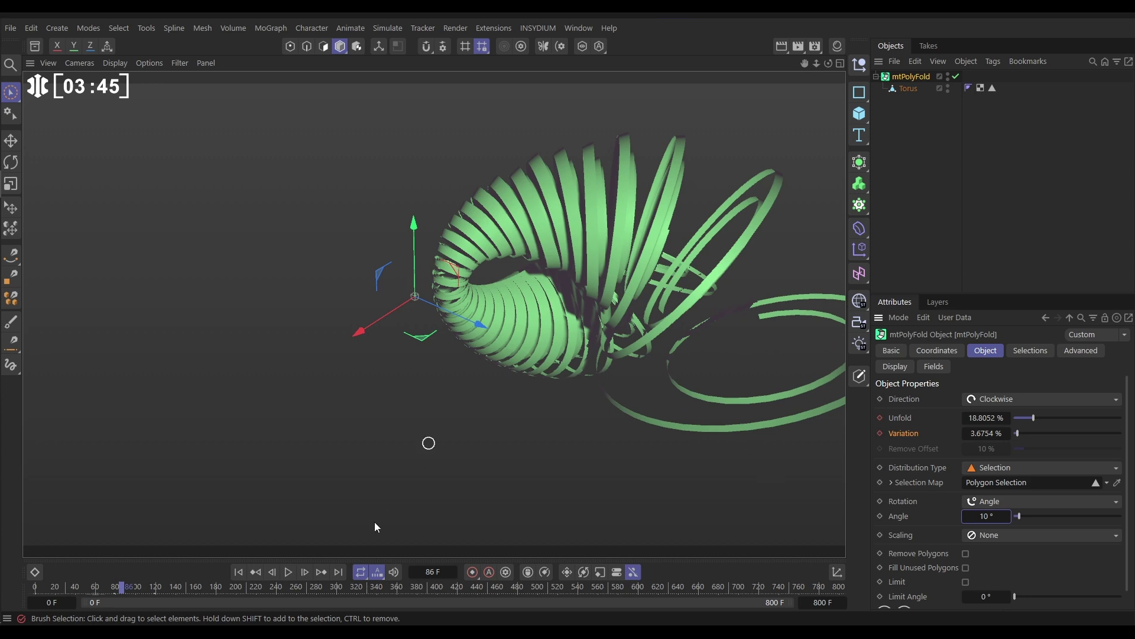
left_click(238, 572)
left_click(288, 571)
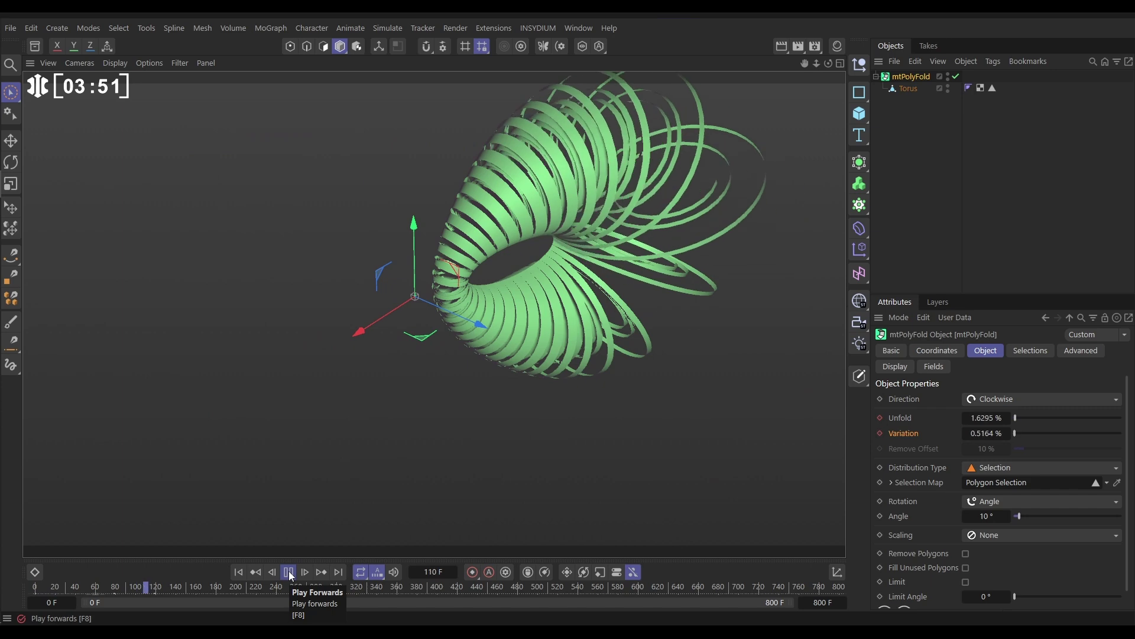
left_click(289, 572)
Step: Pan and orbit to look down on the wide spiralling loops
middle_click_drag(562, 245, 478, 293, "alt")
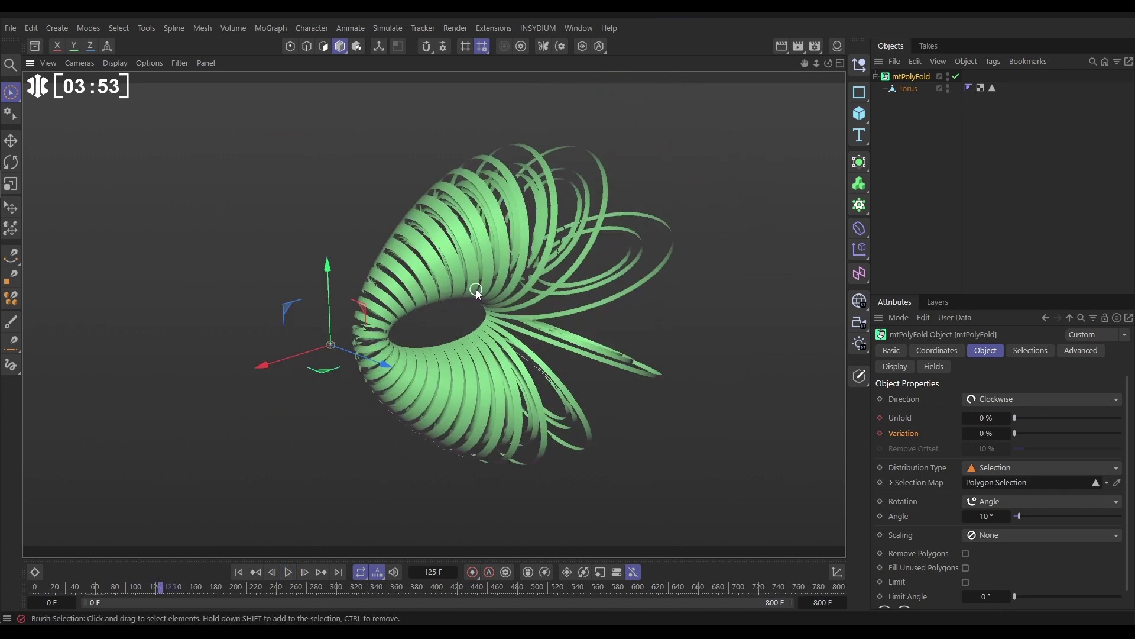
left_click_drag(561, 315, 325, 288, "alt")
left_click_drag(418, 306, 522, 313, "alt")
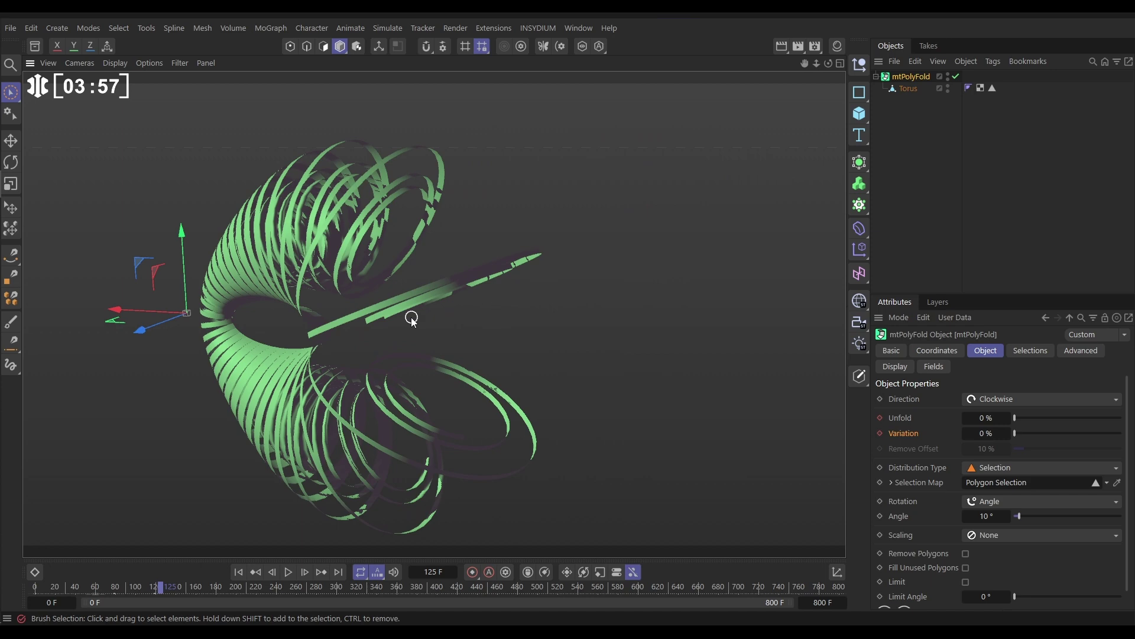
Step: Show the model's polygon edge lines in the viewport and orbit slightly
key("n")
key("b")
left_click_drag(314, 366, 334, 365, "alt")
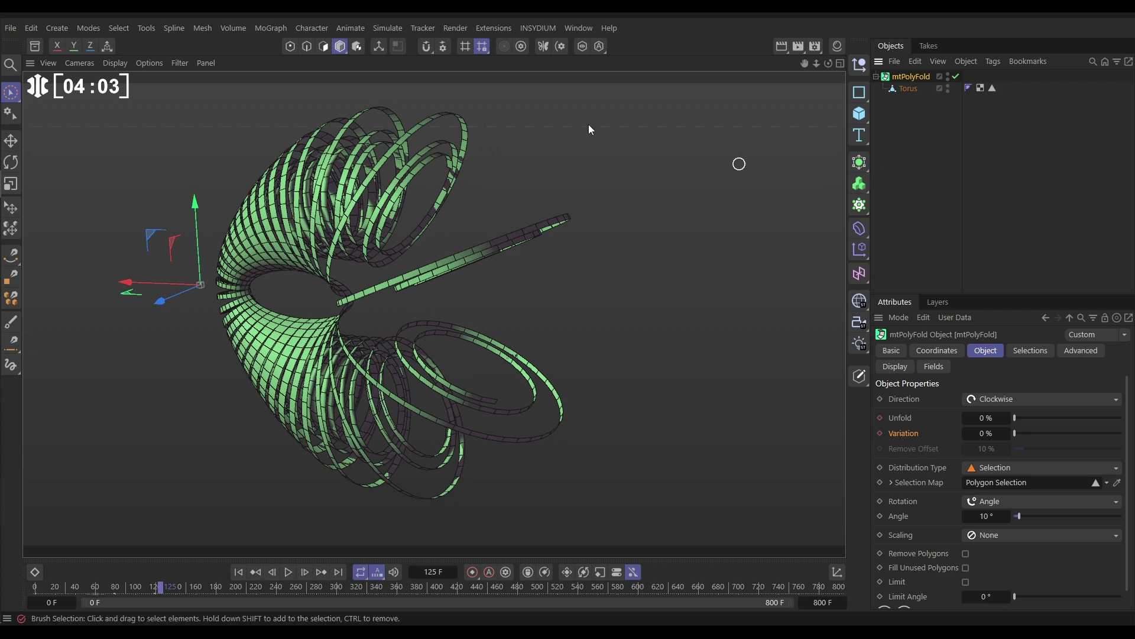
Step: Add an mtShellGen generator around the folded torus with 2 cm thickness
left_click(534, 29)
mouse_move(615, 118)
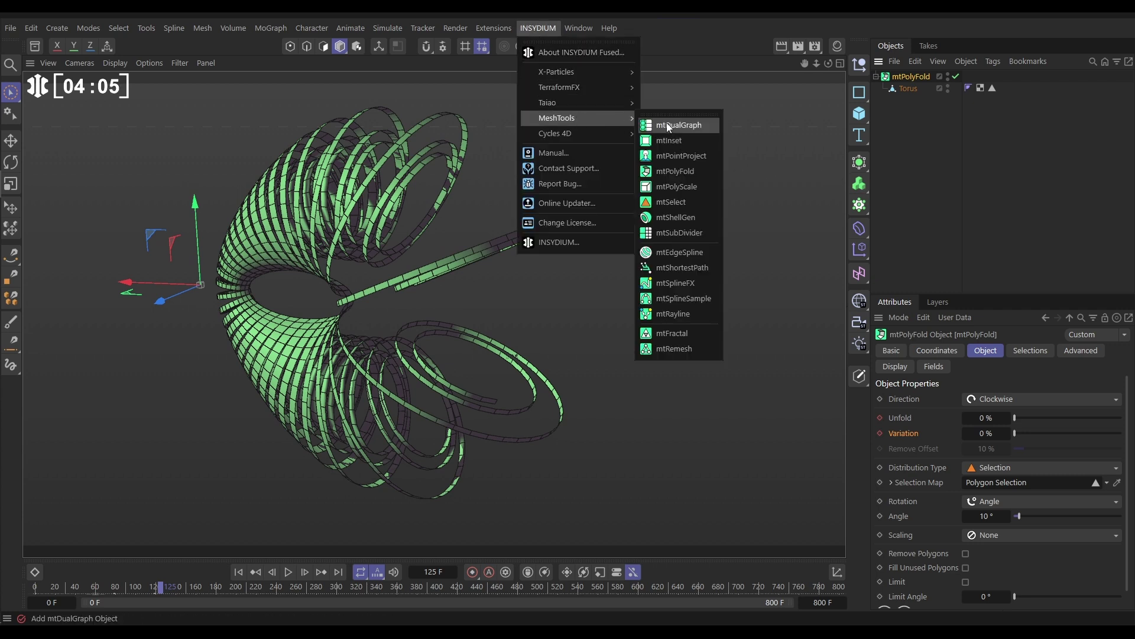
left_click(677, 217)
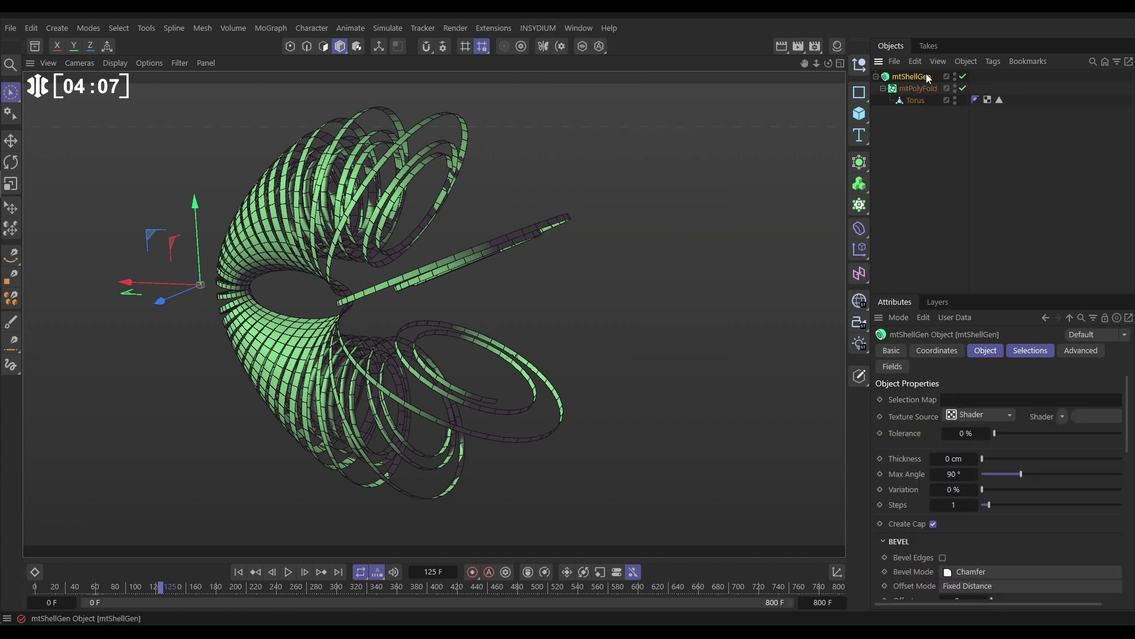
left_click(949, 461)
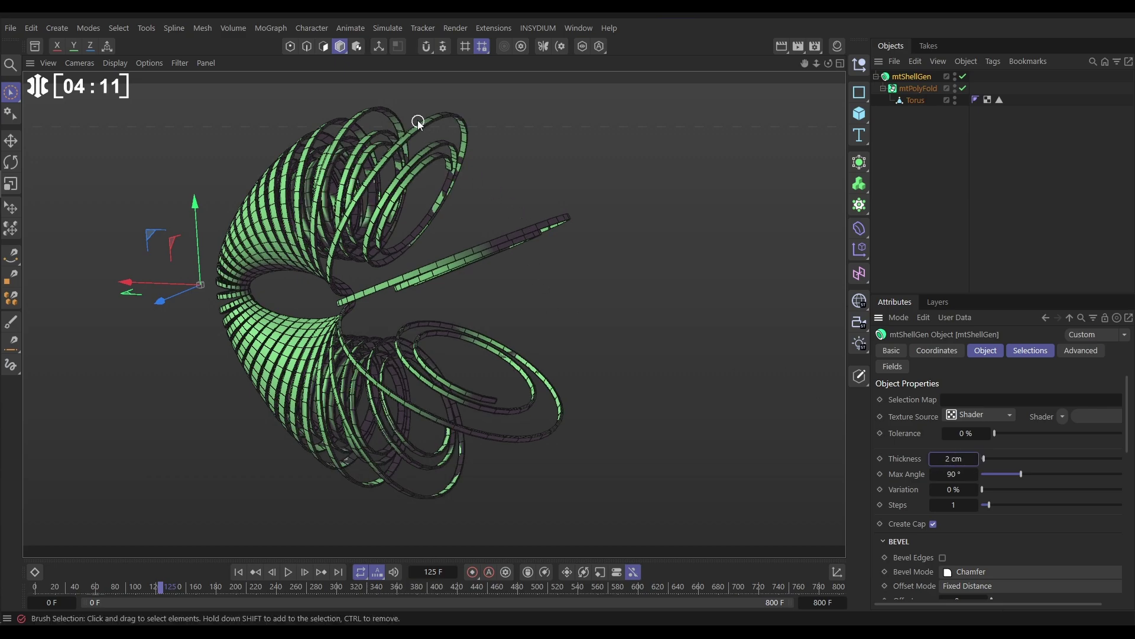
scroll(418, 122, "up", 10)
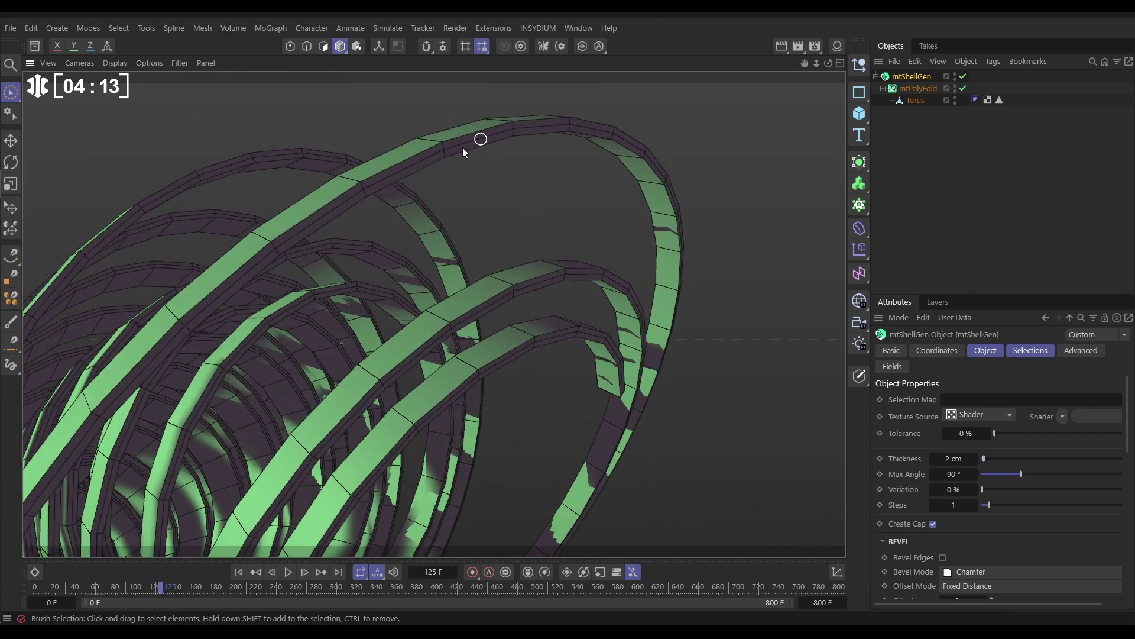
scroll(453, 153, "down", 5)
Step: Orbit to view the thickened shell and scrub the timeline back to frame 40
left_click_drag(442, 157, 495, 169, "alt")
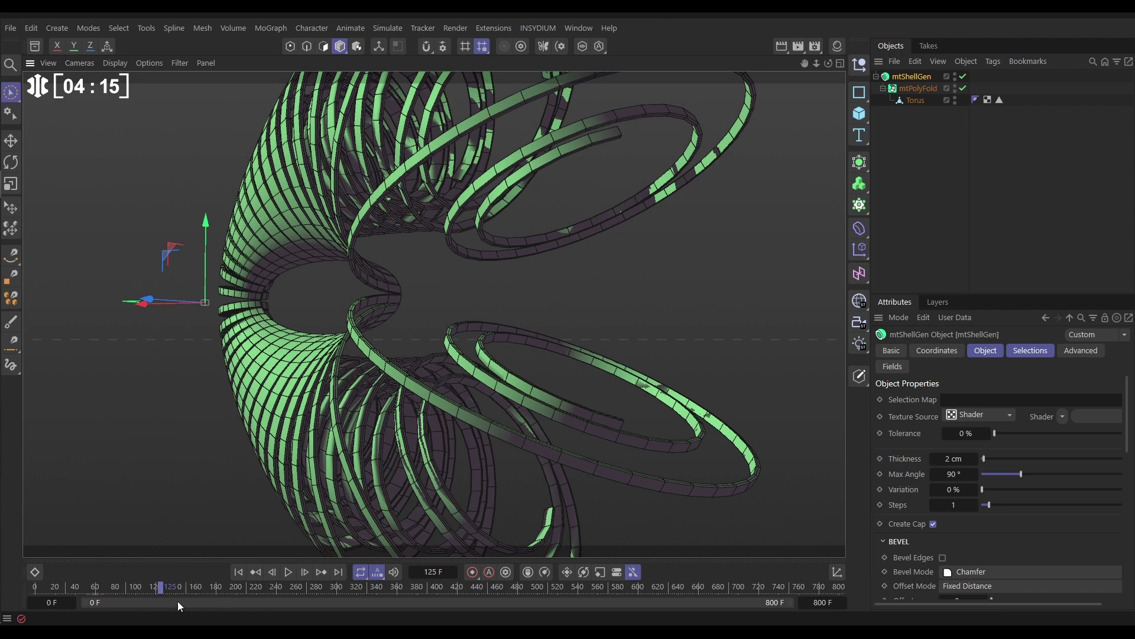
left_click_drag(154, 588, 75, 588)
left_click_drag(340, 421, 494, 333, "alt")
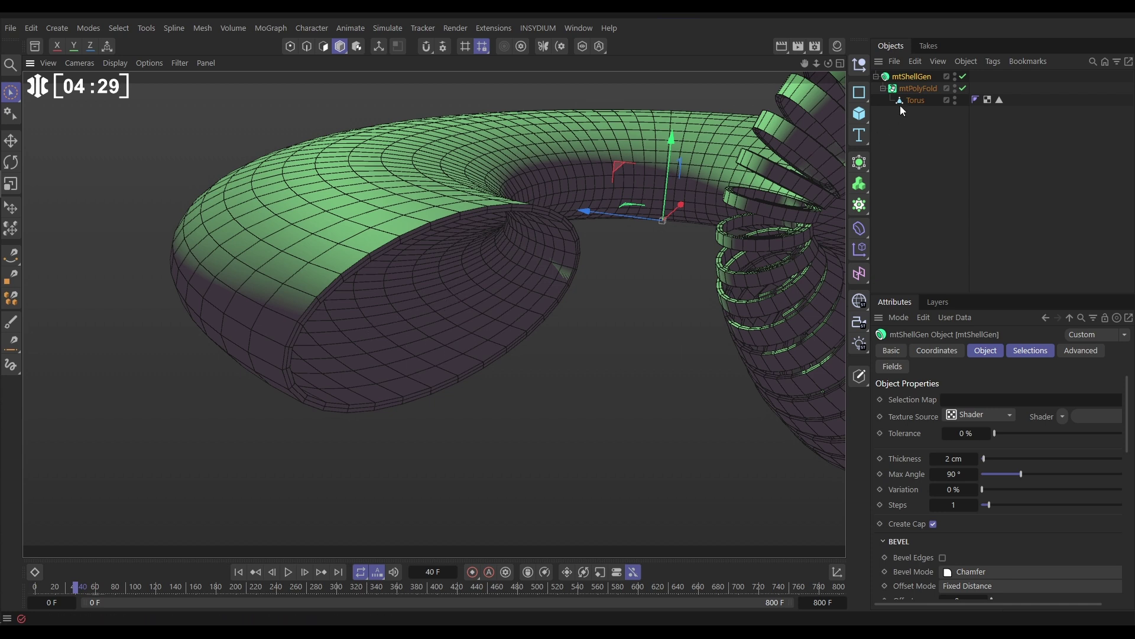
Step: Enable Caps in mtShellGen's Selections to create the Shell.CapsFace polygon selection tag
left_click(1032, 351)
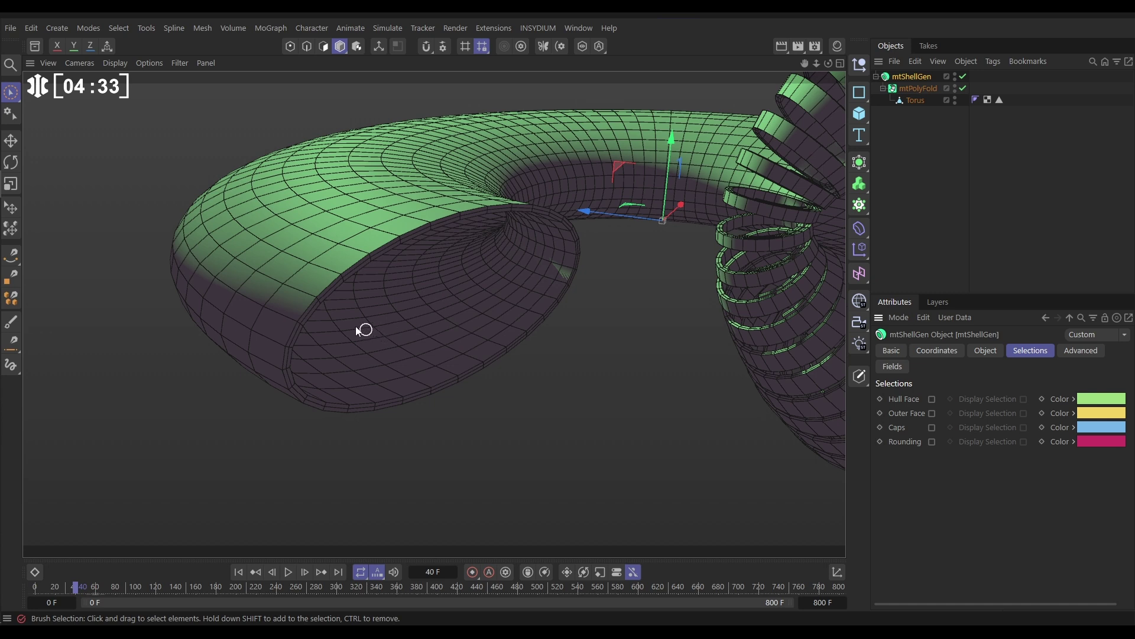
left_click(932, 428)
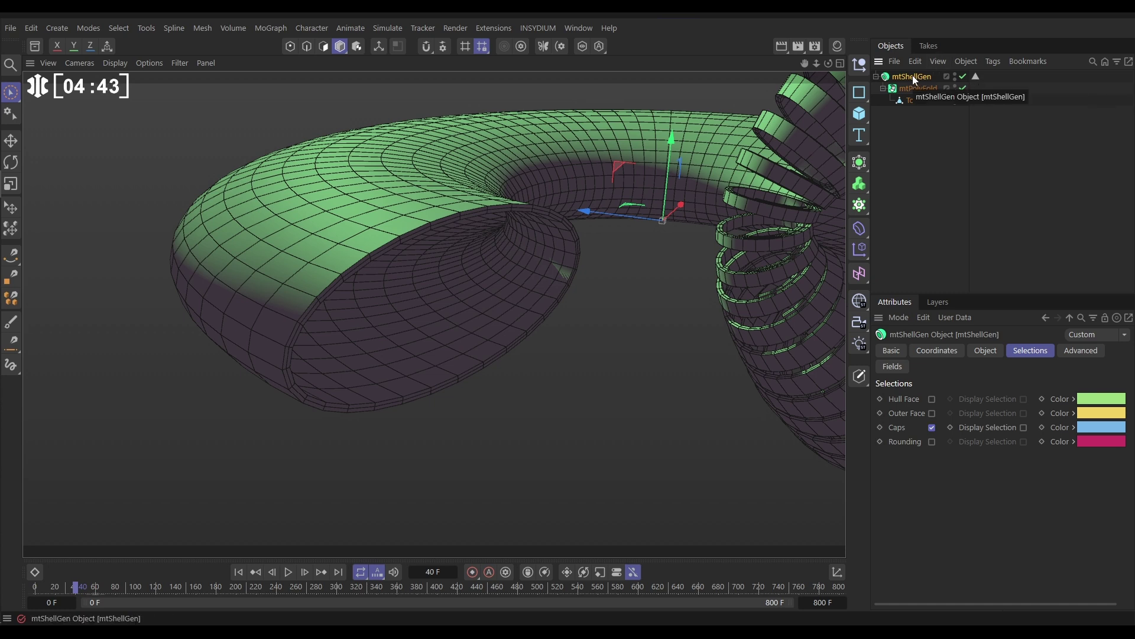
Step: Add an mtInset above the shell and load the caps selection tag into its Selection Map
left_click(540, 28)
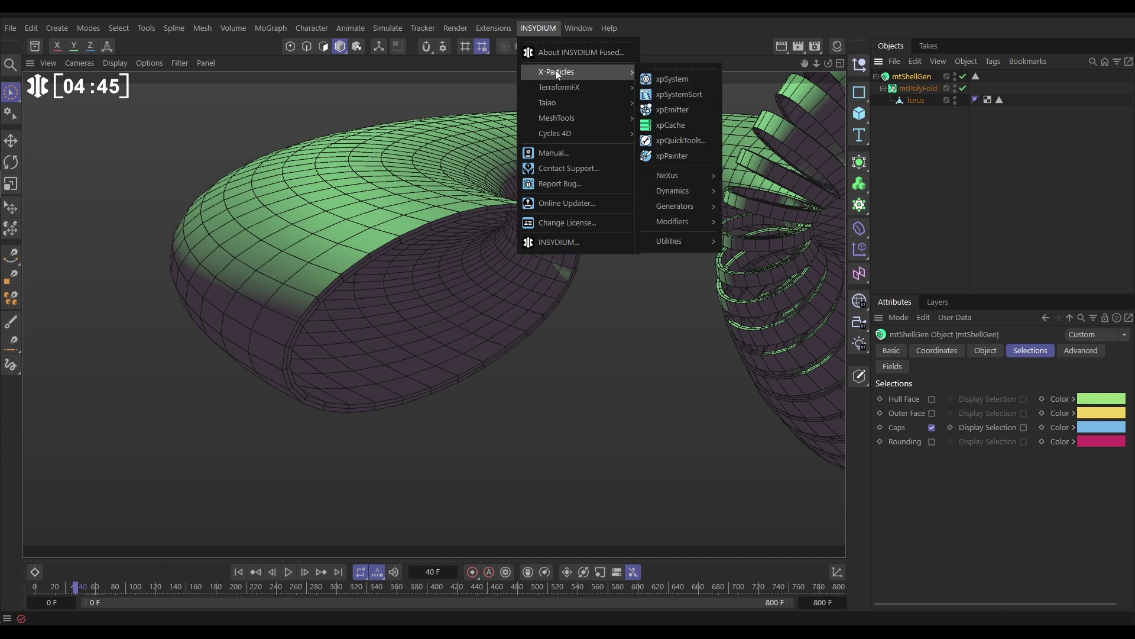
mouse_move(553, 118)
left_click(676, 140)
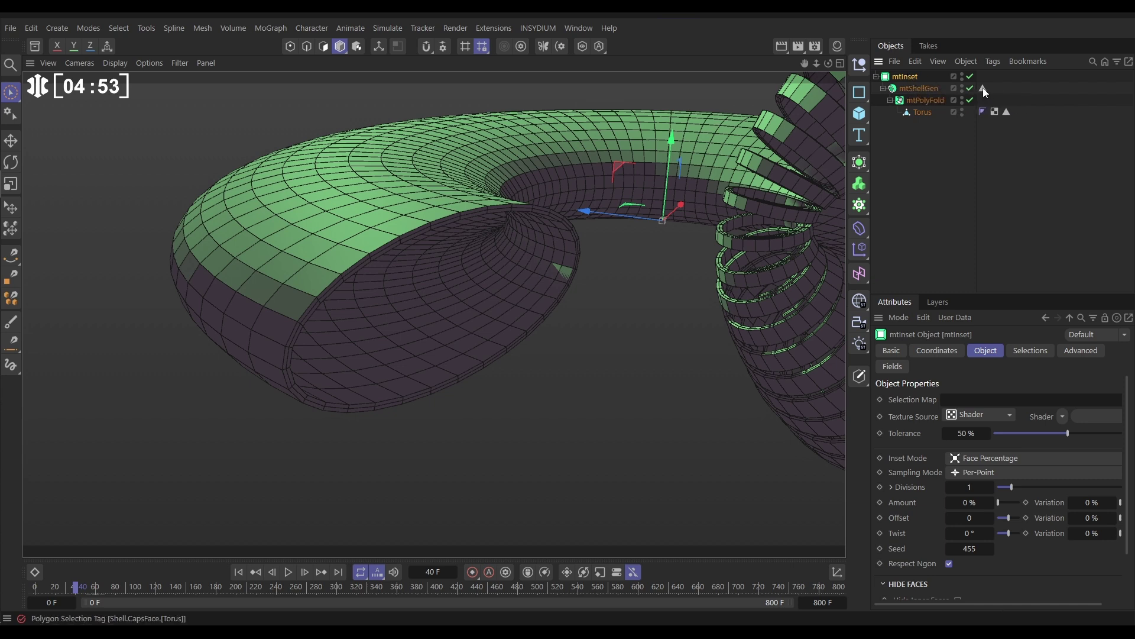
left_click_drag(984, 89, 994, 308)
left_click_drag(979, 411, 980, 408)
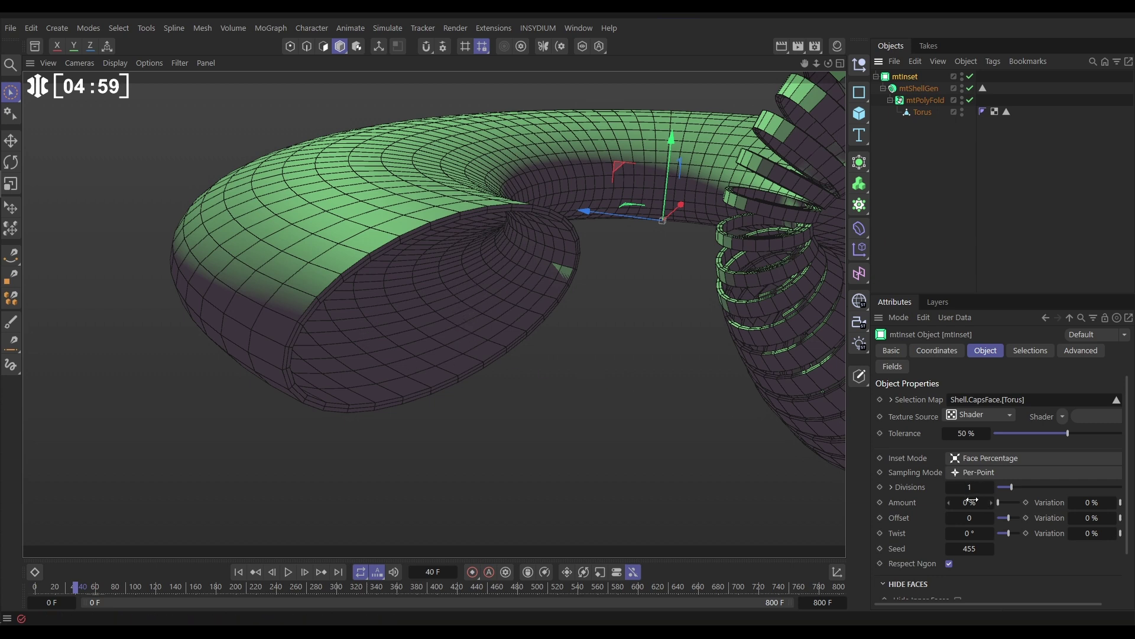
Step: Set the inset Amount to 100% and Offset to 12.8, turning caps into spikes
left_click_drag(991, 502, 1045, 502)
right_click_drag(474, 331, 590, 329, "alt")
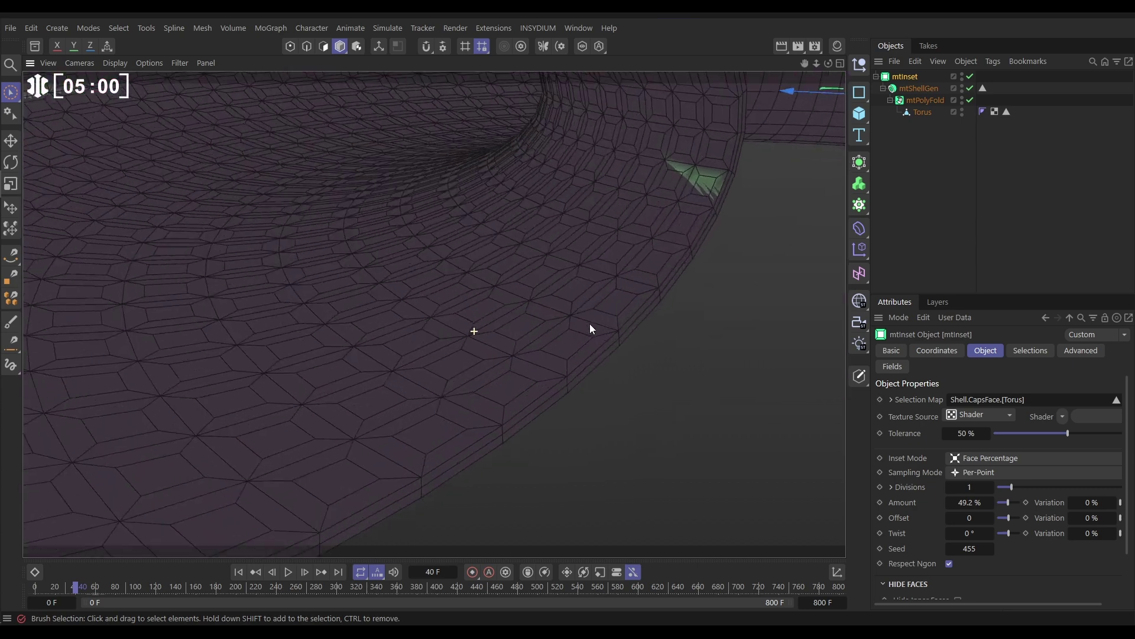
left_click_drag(1009, 502, 1037, 506)
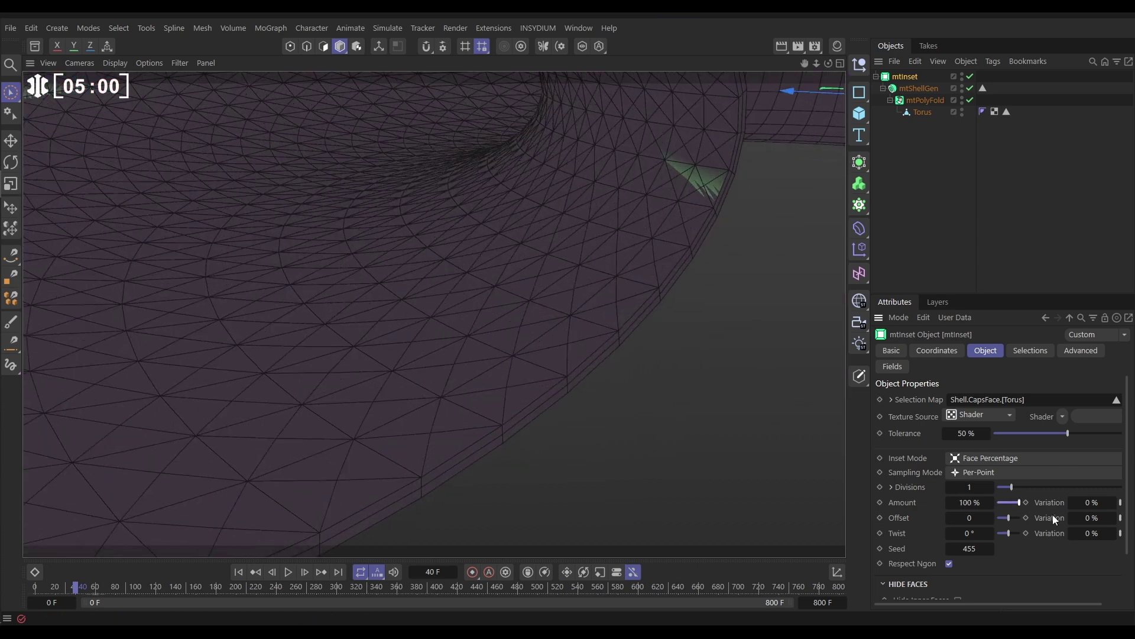
left_click_drag(969, 518, 1008, 518)
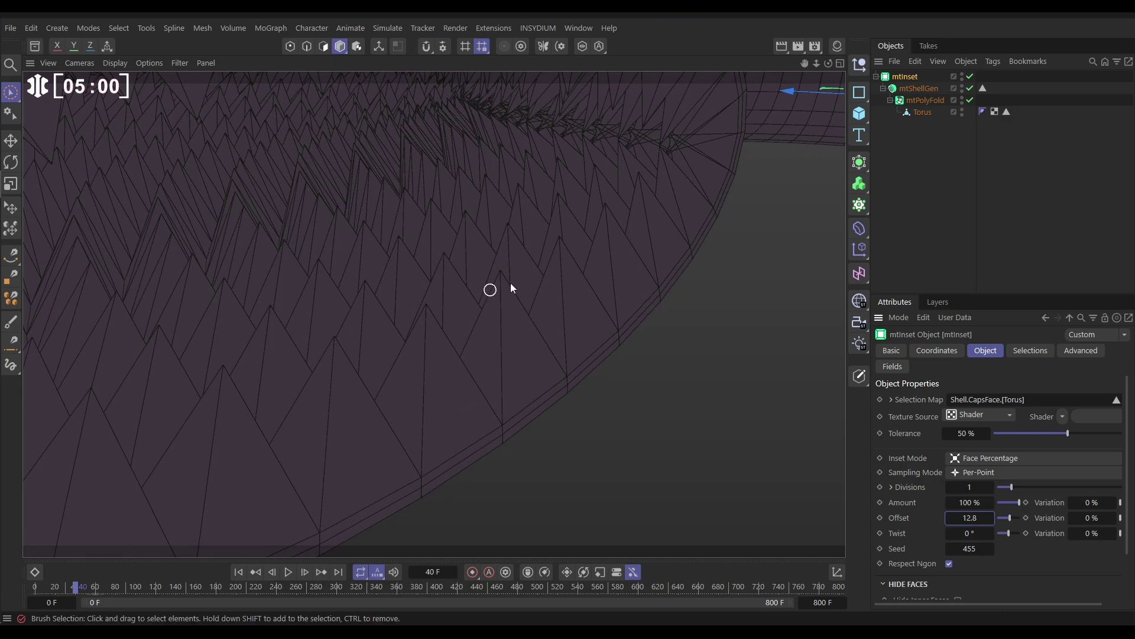
right_click_drag(509, 282, 435, 303, "alt")
left_click_drag(435, 303, 806, 277, "alt")
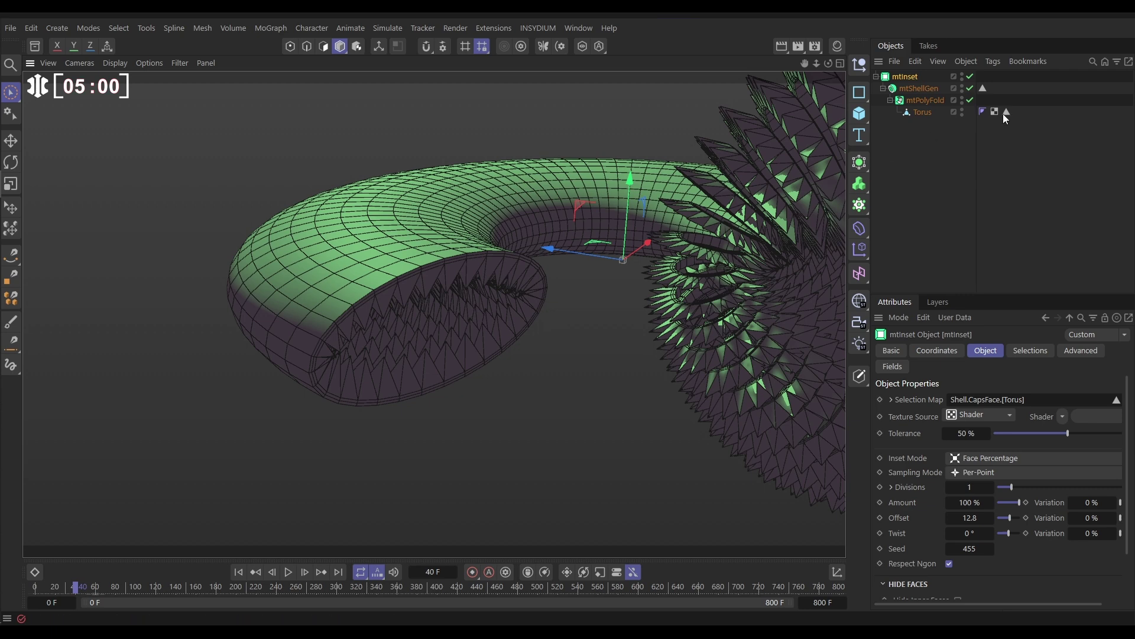
Step: Add an mtSubDivider set to Catmull-Clark mode, then view it in smooth Gouraud shading
left_click(537, 28)
mouse_move(572, 119)
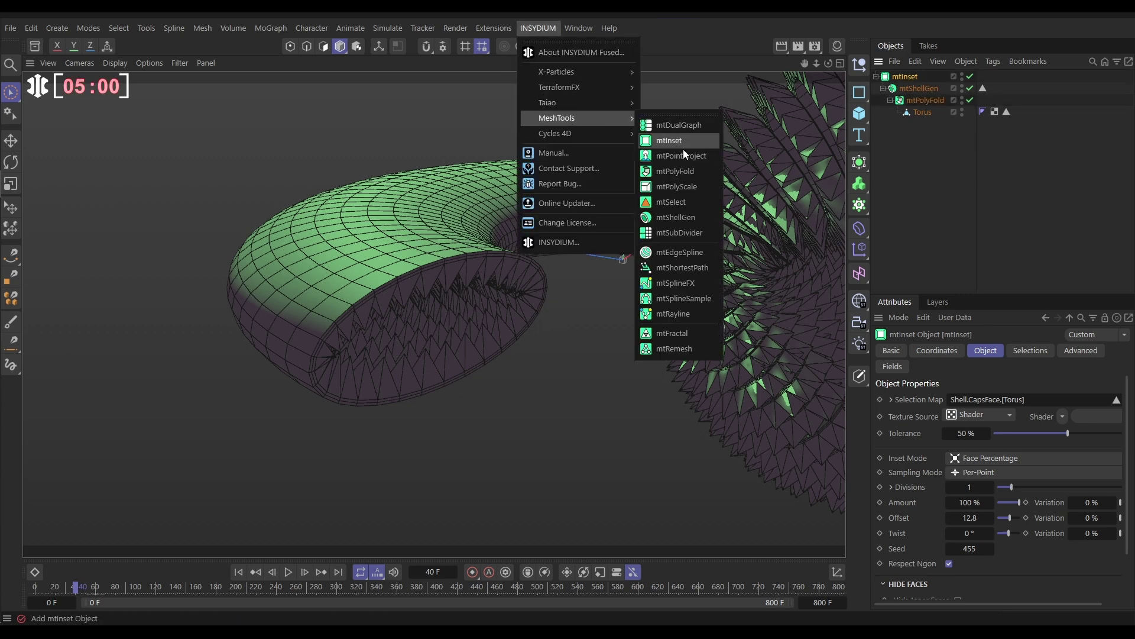
left_click(679, 233)
left_click(973, 455)
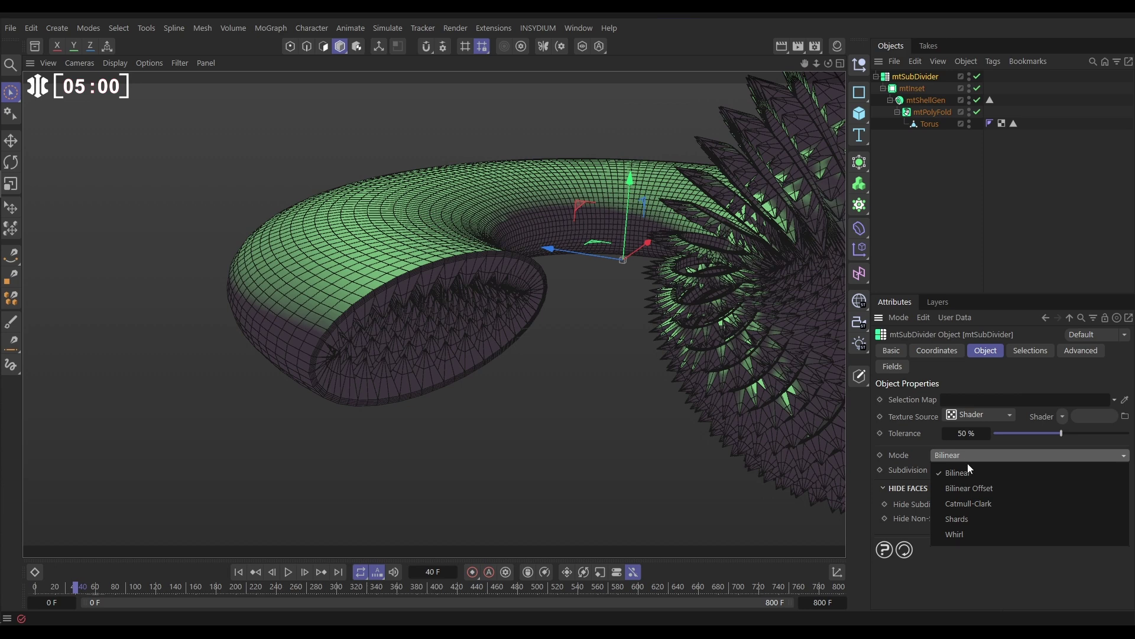
left_click(969, 502)
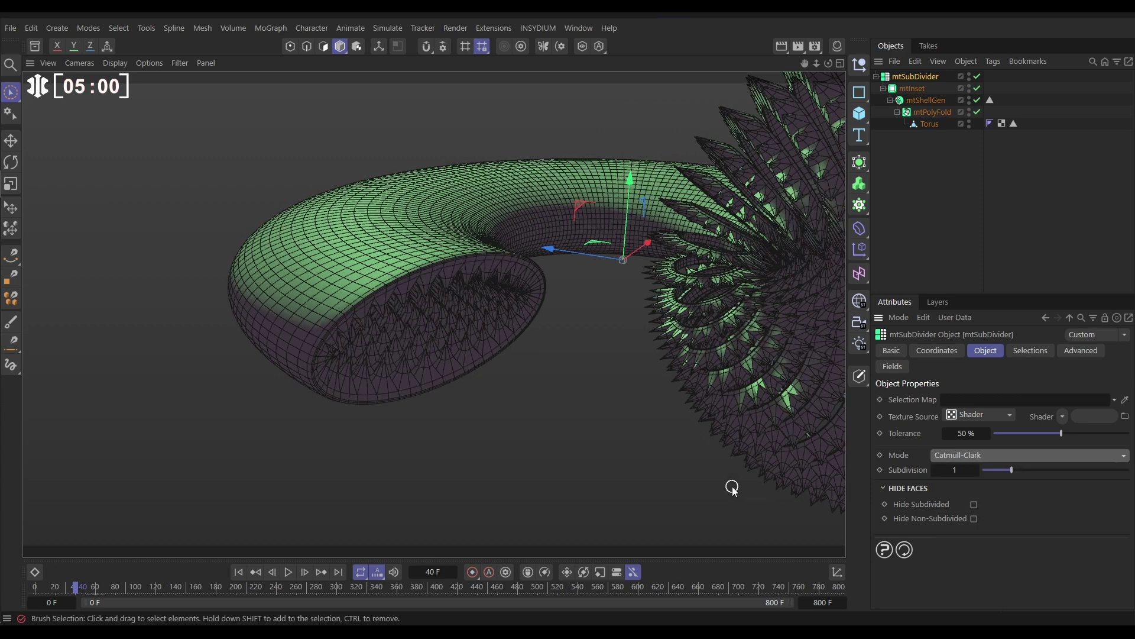
key("n")
key("a")
left_click_drag(528, 378, 497, 350, "alt")
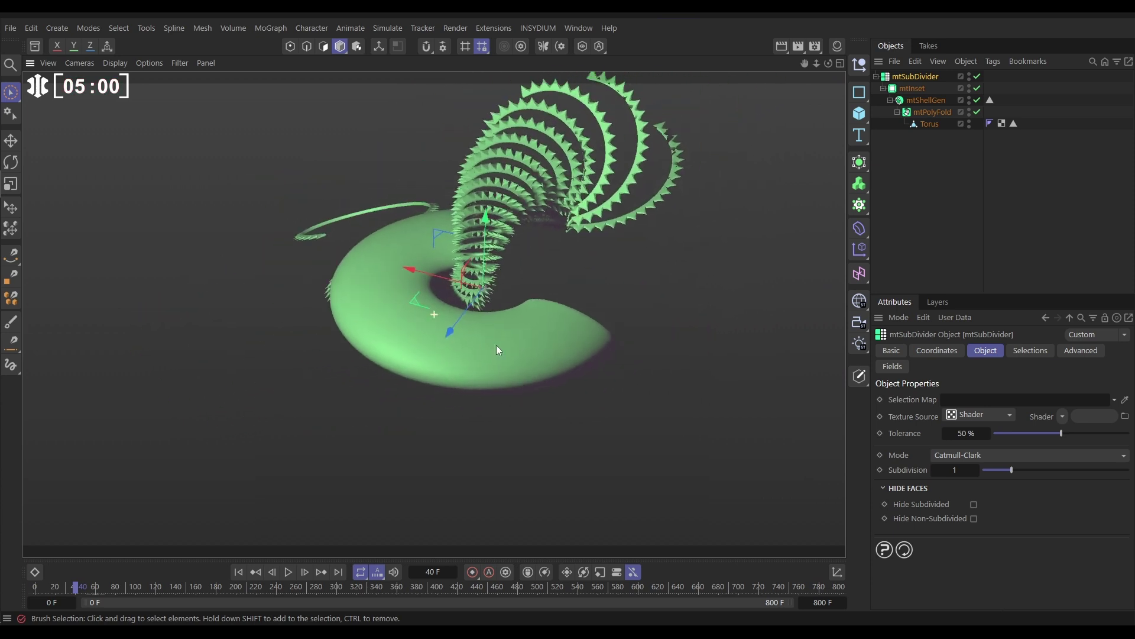
Step: Play the animation from frame 0, orbiting as it plays, and pause at frame 100
left_click(239, 572)
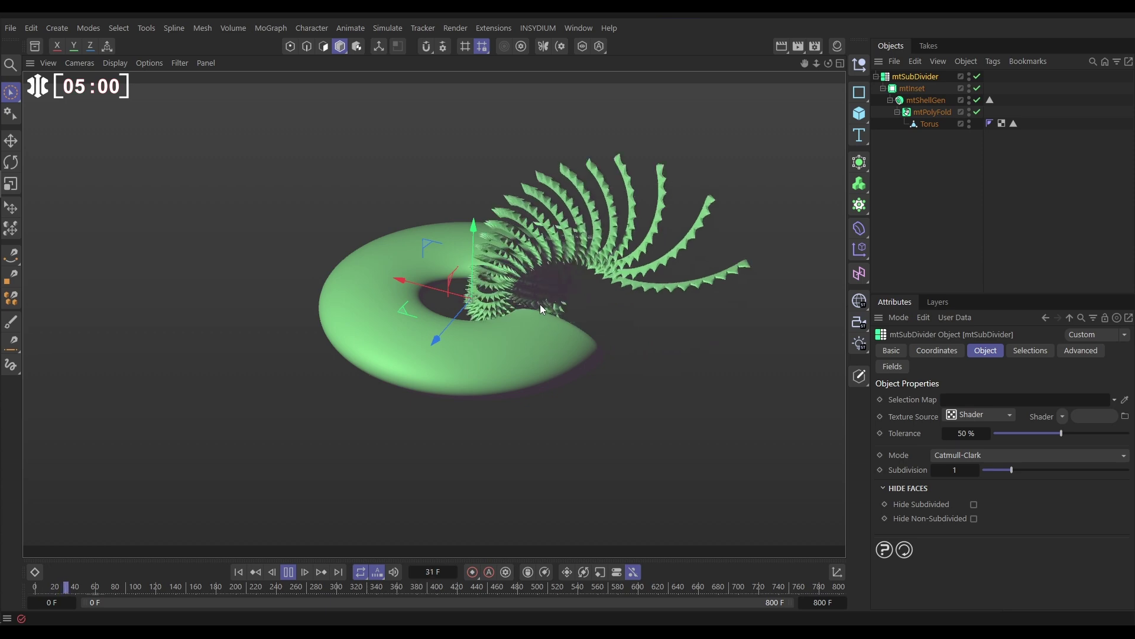
left_click_drag(513, 336, 458, 412, "alt")
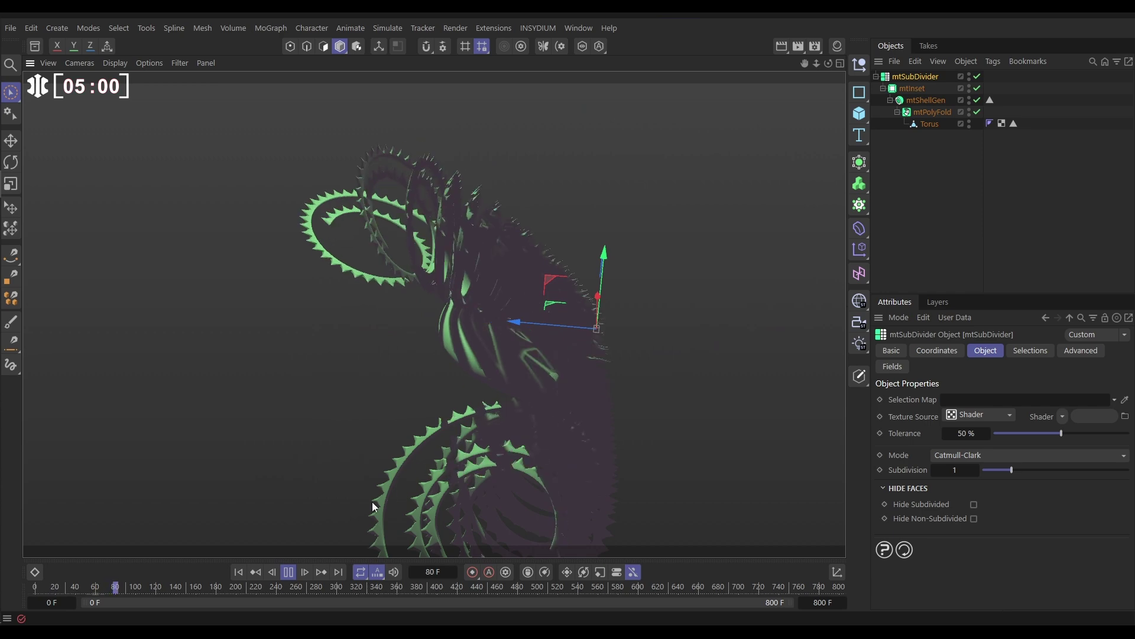
left_click(289, 573)
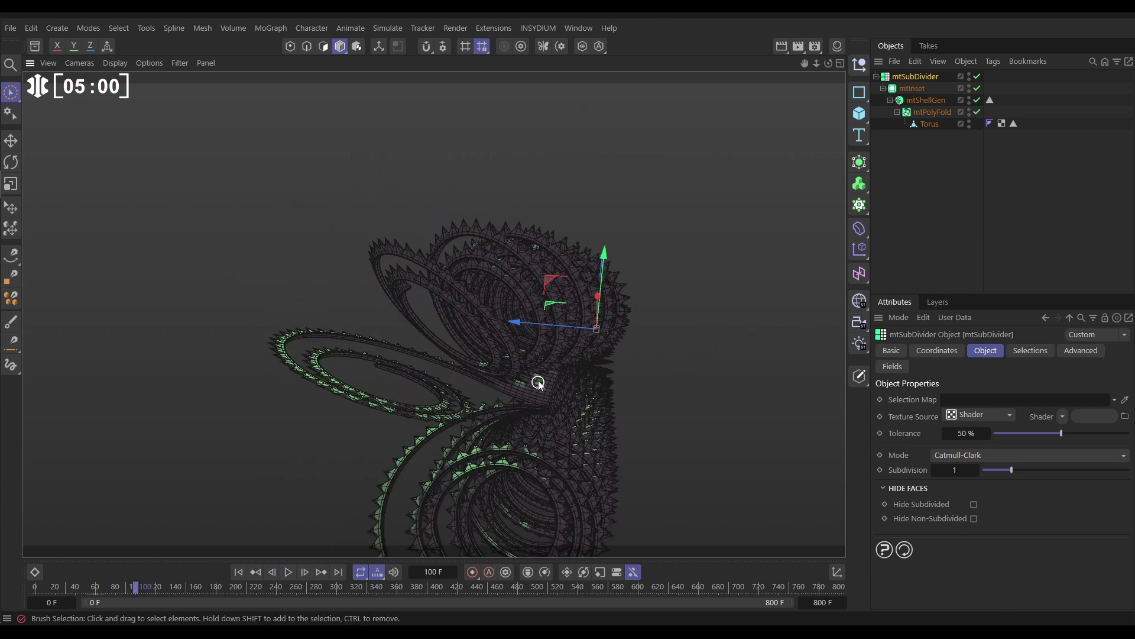
left_click_drag(569, 411, 432, 316, "alt")
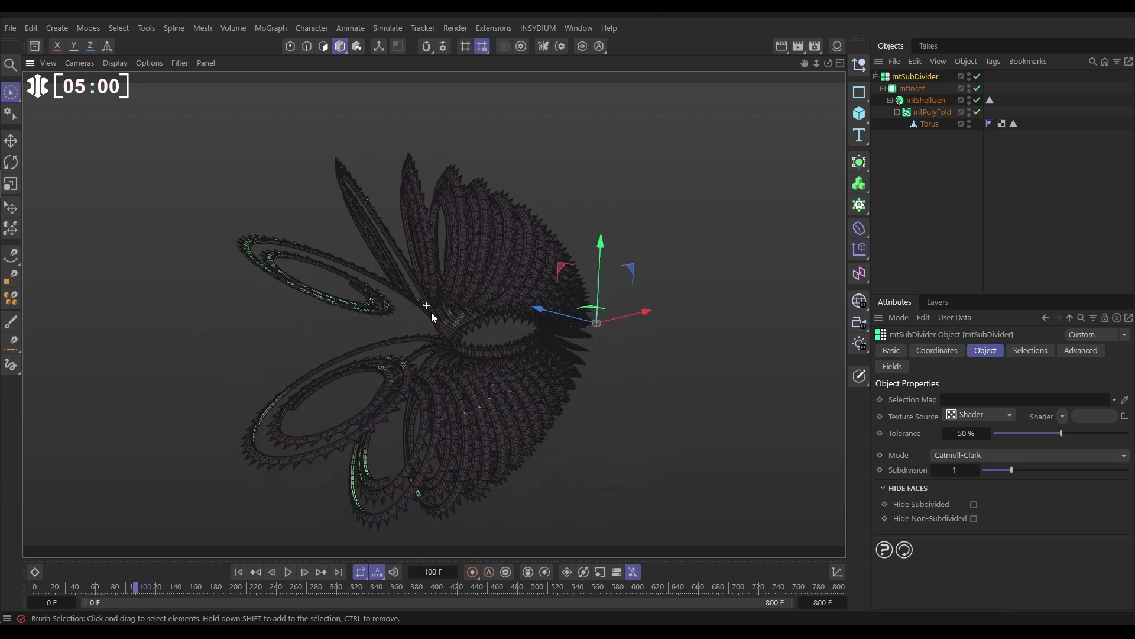